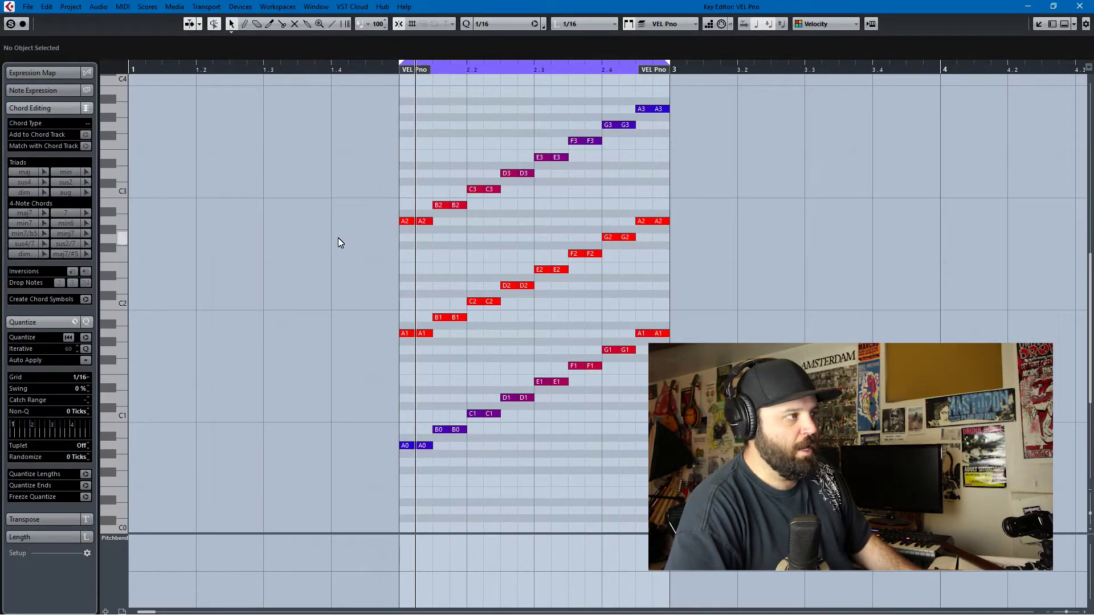
# Step: Switch the VEL Pno controller lane to Velocity, select the upper notes C3–A3, and close the editor
pyautogui.moveTo(496, 214); pyautogui.dragTo(523, 117)
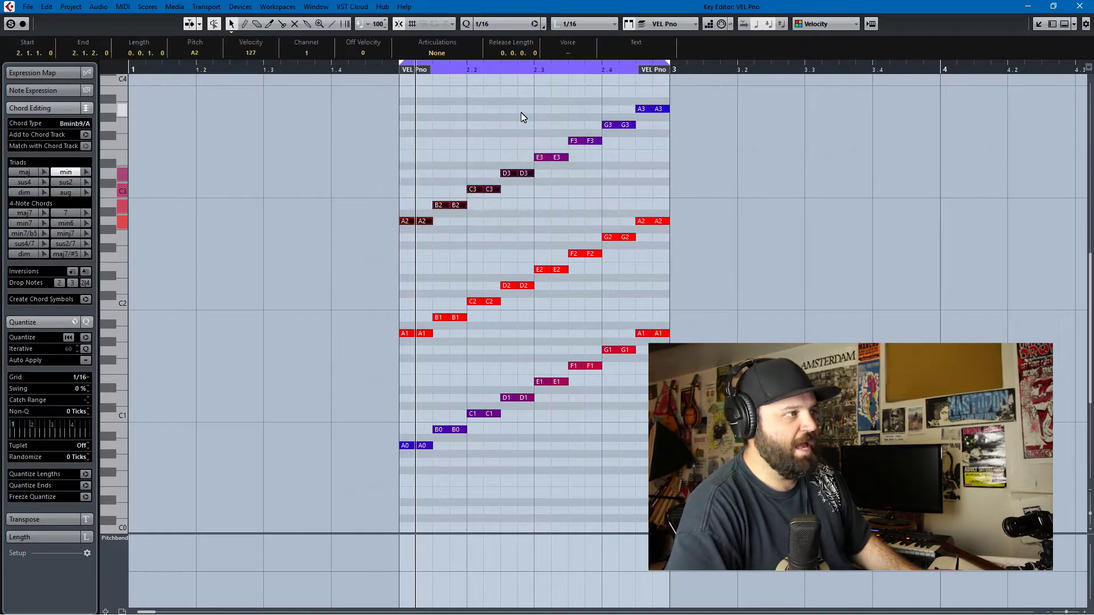
pyautogui.click(418, 92)
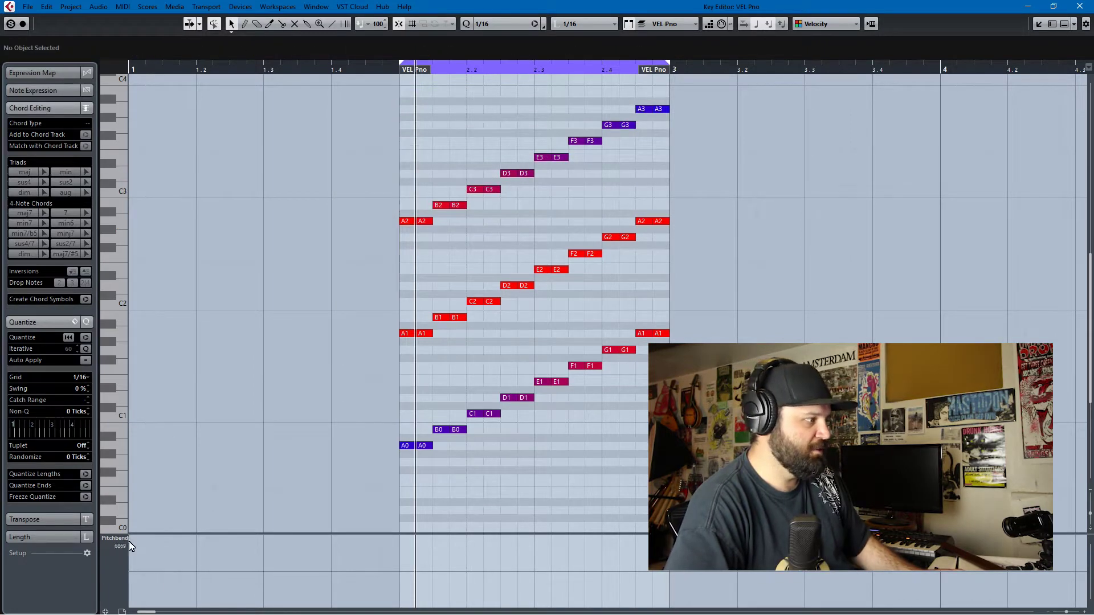
pyautogui.click(125, 537)
pyautogui.press('Escape')
pyautogui.click(126, 544)
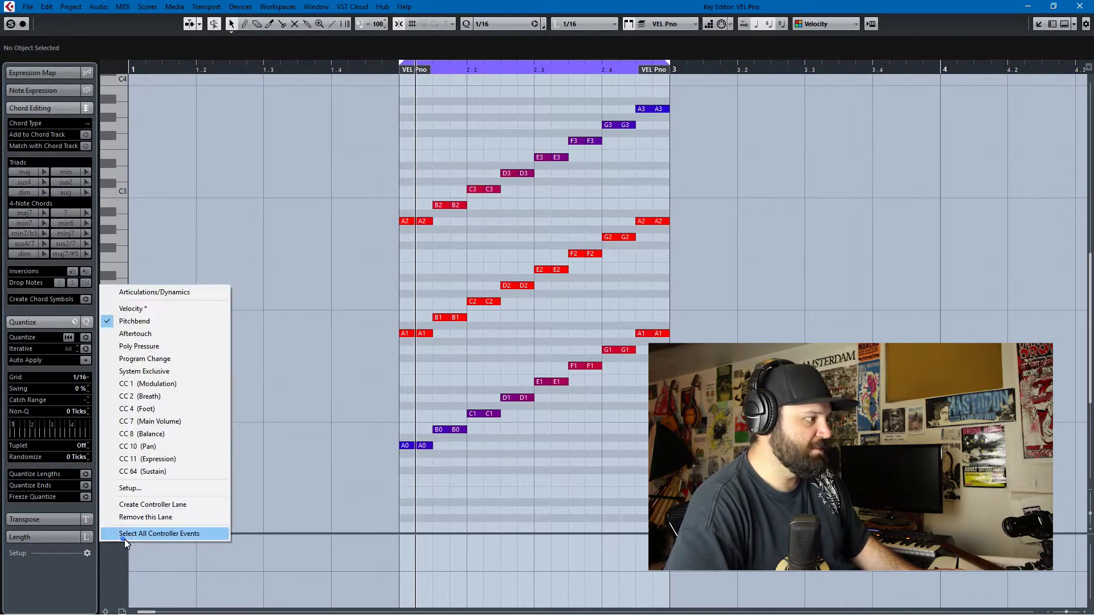
pyautogui.click(145, 309)
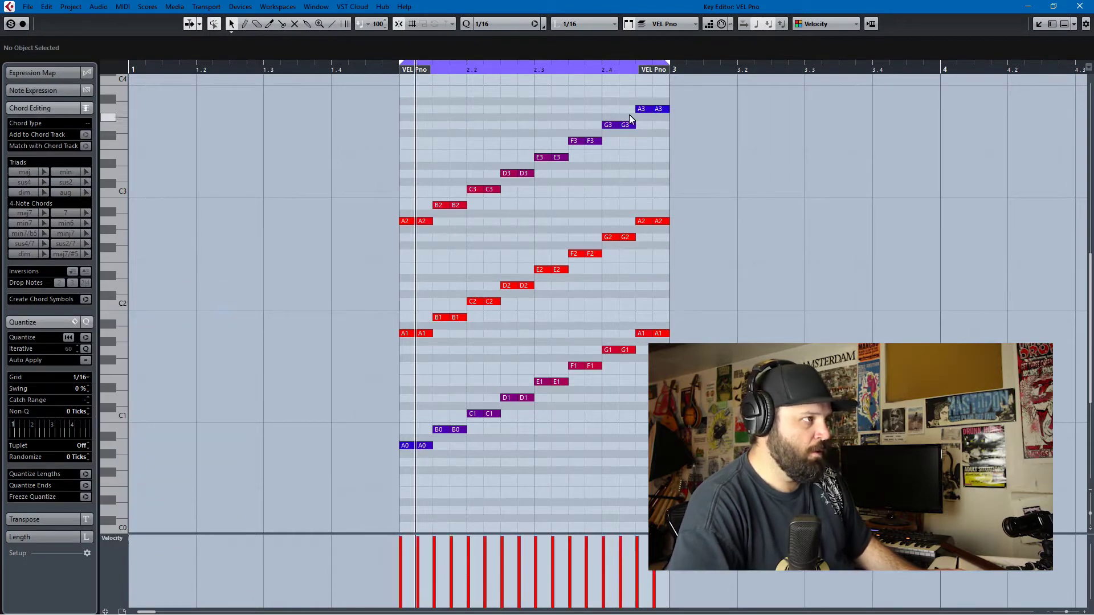
pyautogui.moveTo(676, 102); pyautogui.dragTo(470, 207)
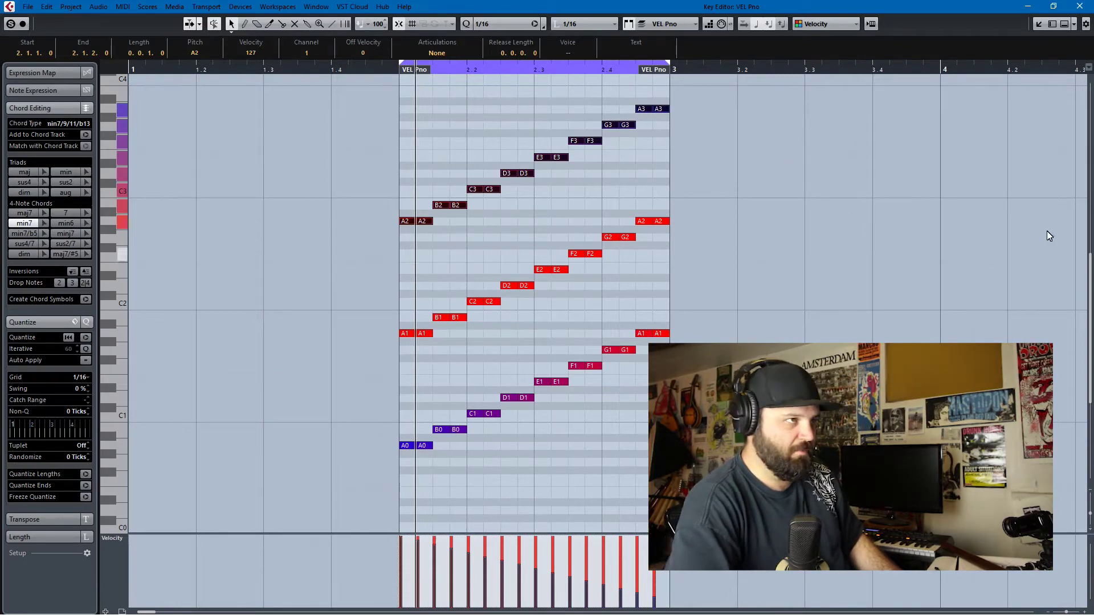
pyautogui.click(1088, 8)
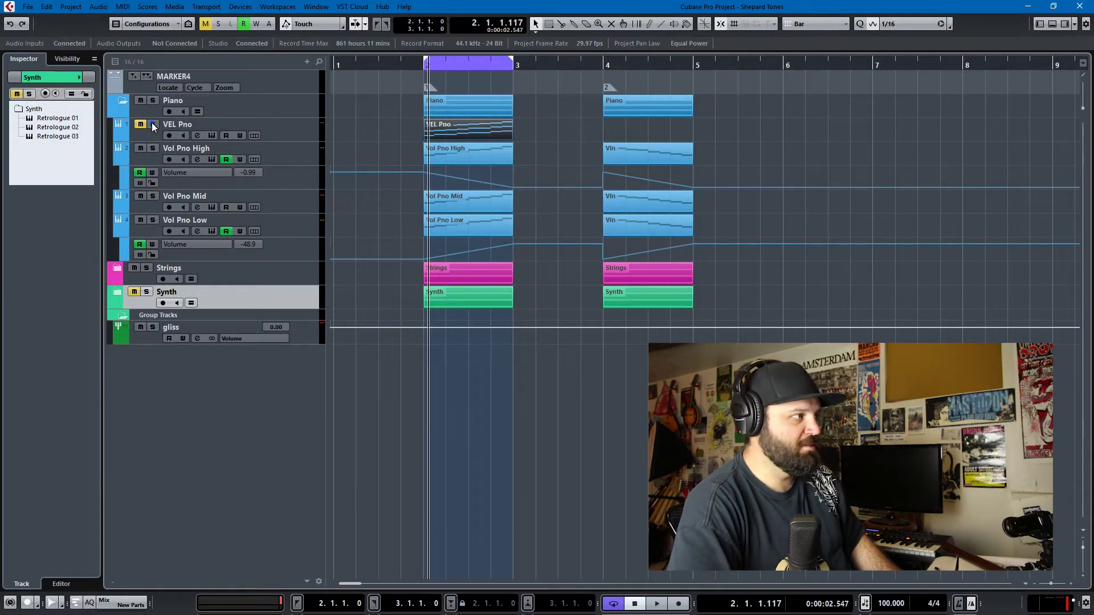
pyautogui.press('space')
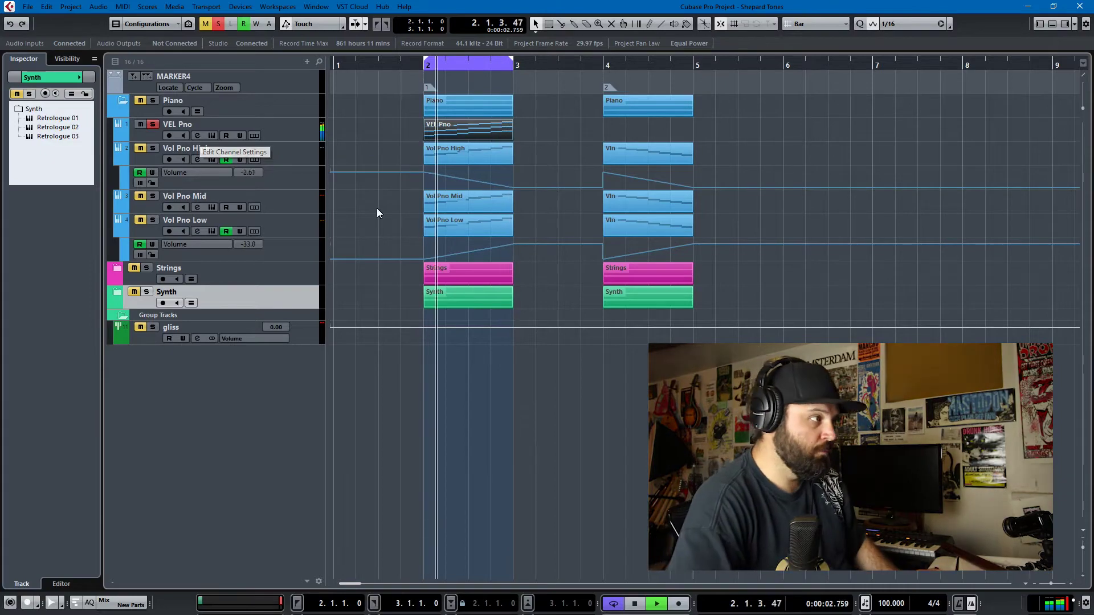
pyautogui.doubleClick(449, 135)
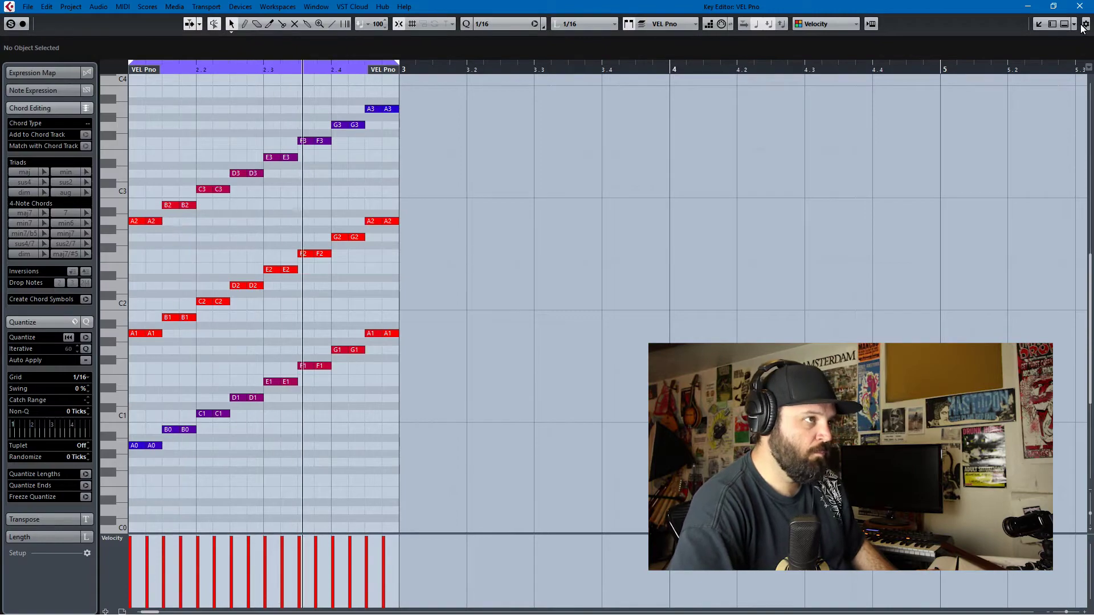
pyautogui.click(1080, 7)
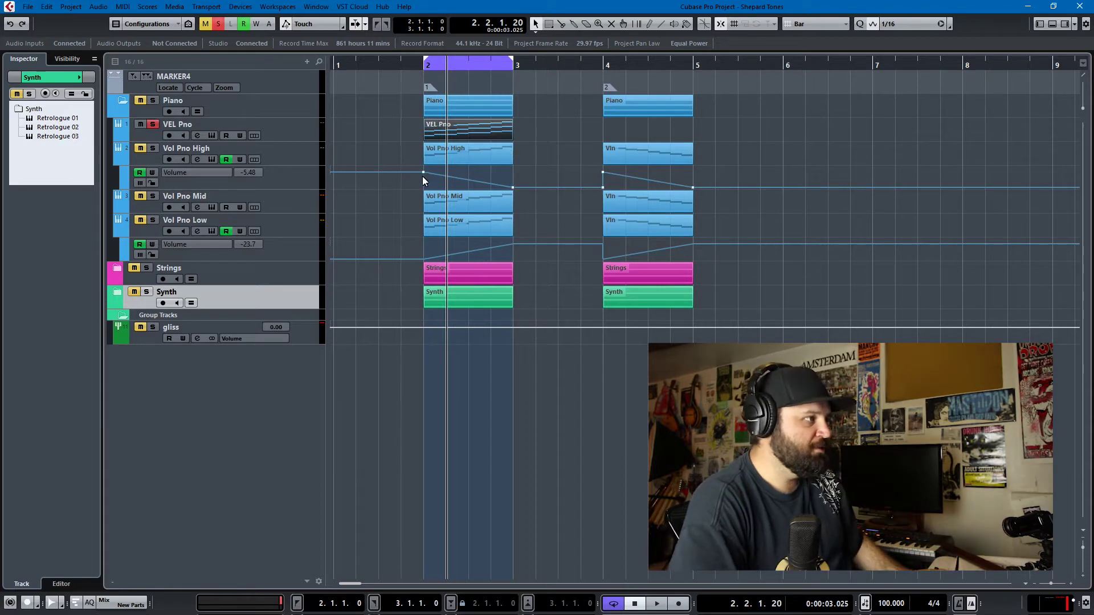
# Step: Enlarge the Vol Pno High and Low volume lanes and briefly inspect the Vol Pno High part
pyautogui.moveTo(295, 191); pyautogui.dragTo(292, 233)
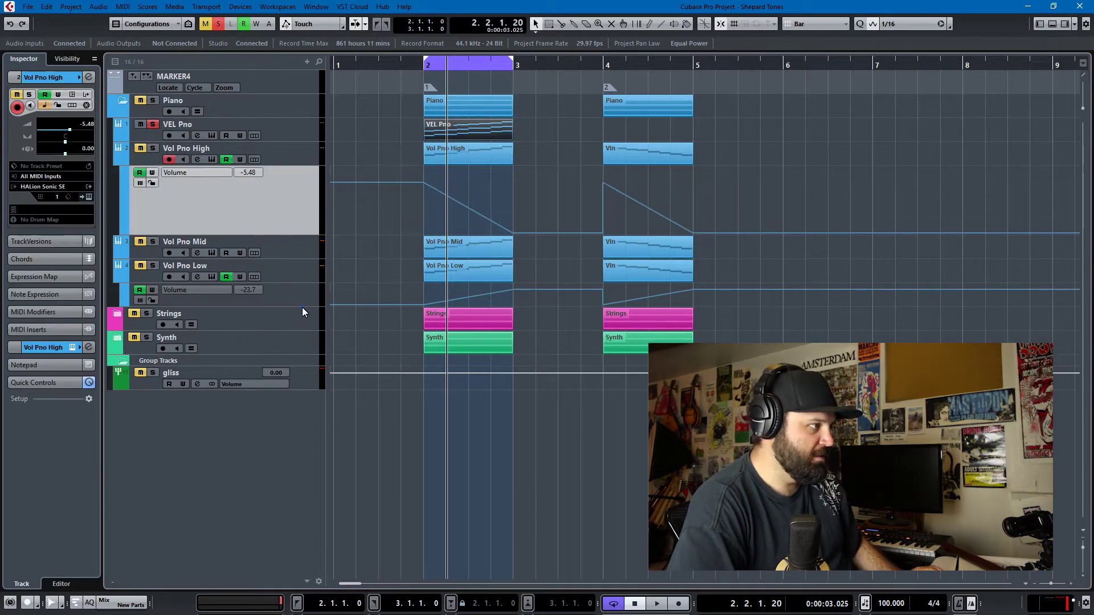
pyautogui.moveTo(302, 308); pyautogui.dragTo(303, 352)
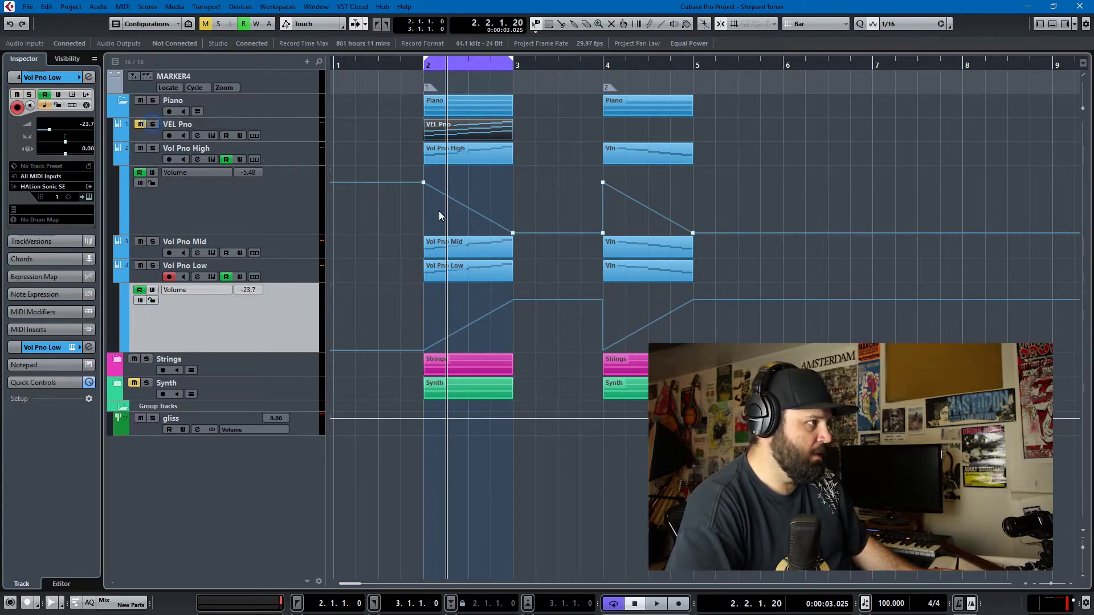
pyautogui.doubleClick(464, 156)
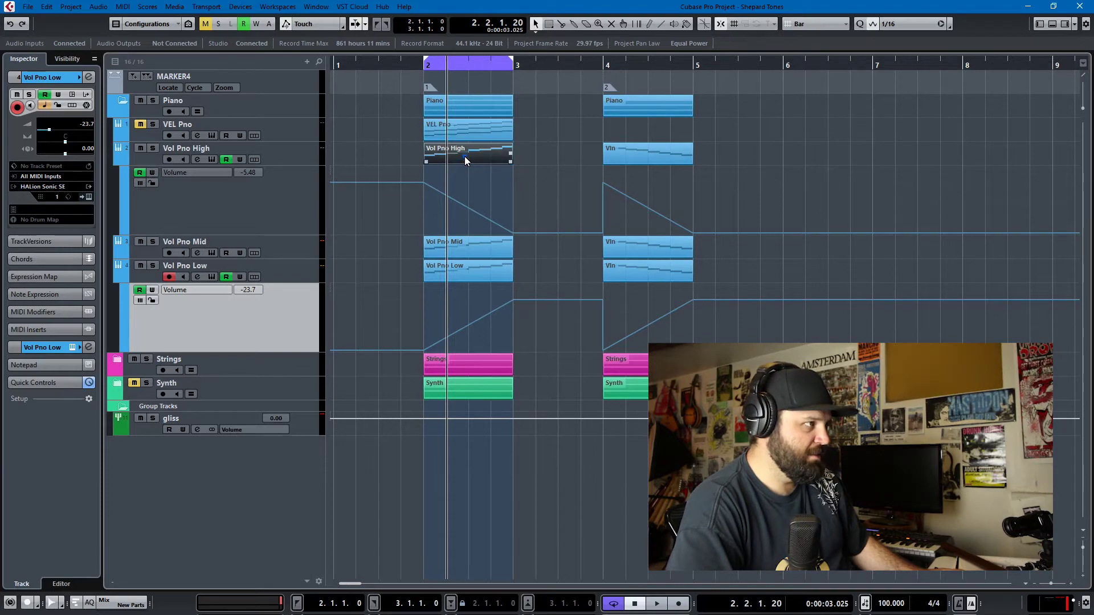
pyautogui.scroll(-4, 318, 364)
pyautogui.scroll(2, 809, 128)
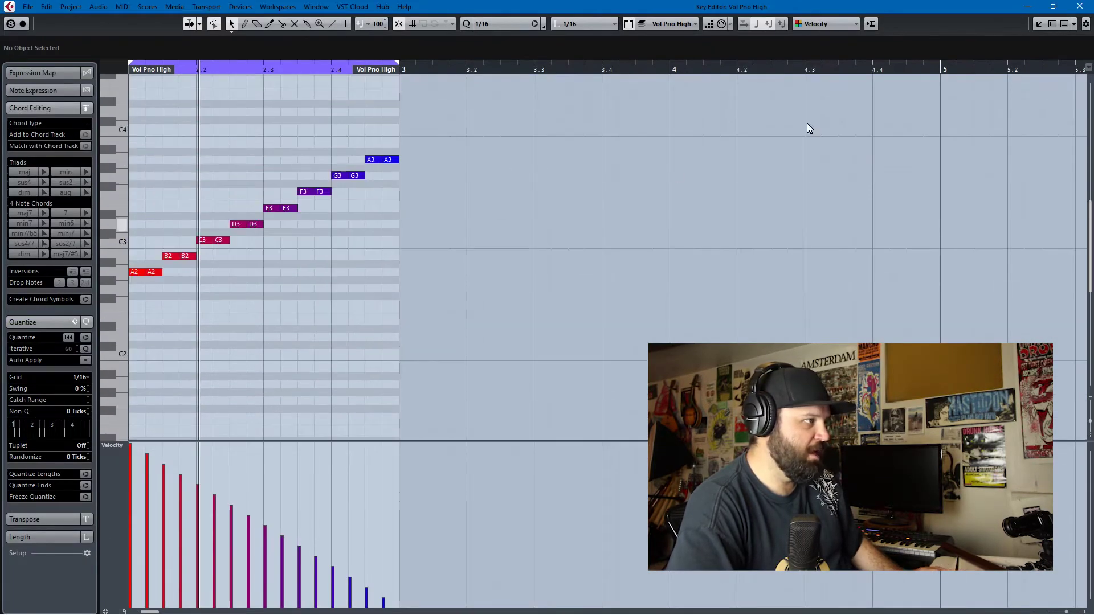
pyautogui.click(1085, 8)
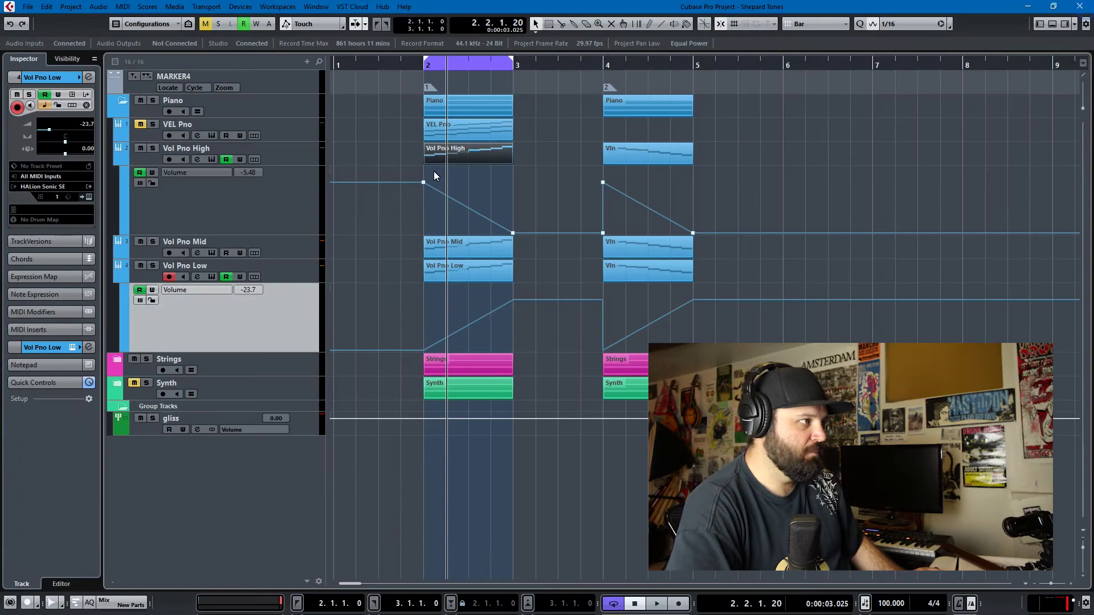
# Step: Solo the Piano folder, audition it, then loop the bar-4 part and play it
pyautogui.click(154, 100)
pyautogui.press('space')
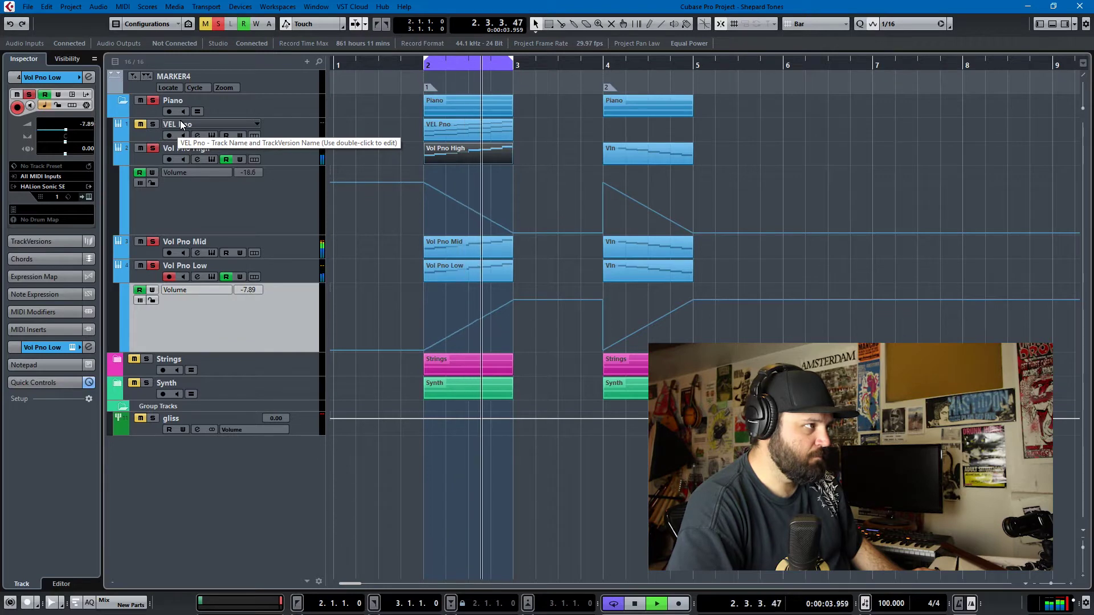
pyautogui.press('space')
pyautogui.click(627, 158)
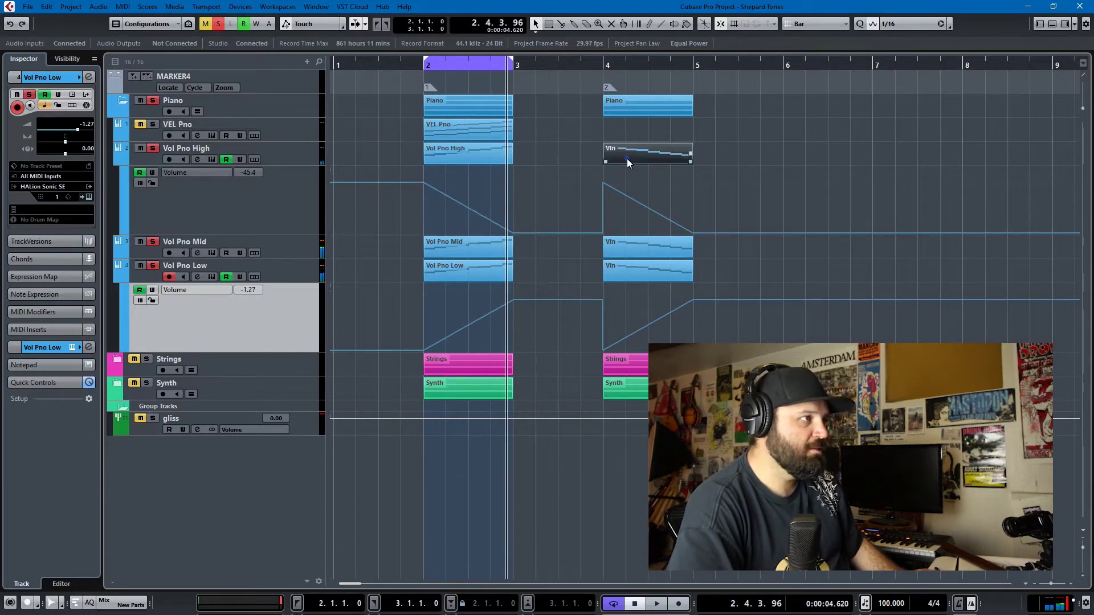
pyautogui.press('p')
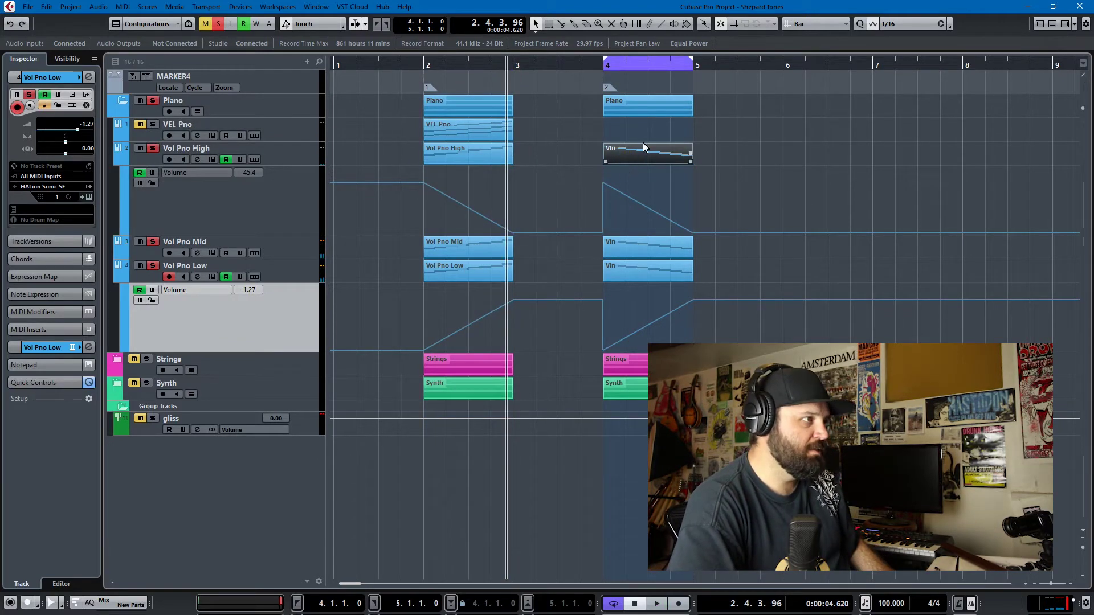
pyautogui.click(610, 73)
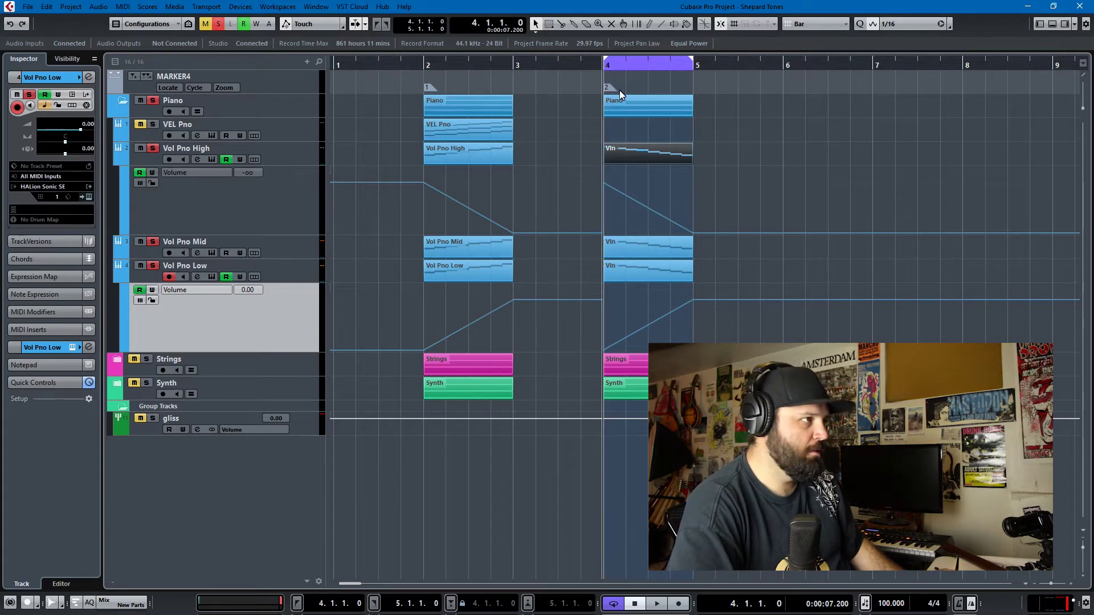
pyautogui.press('space')
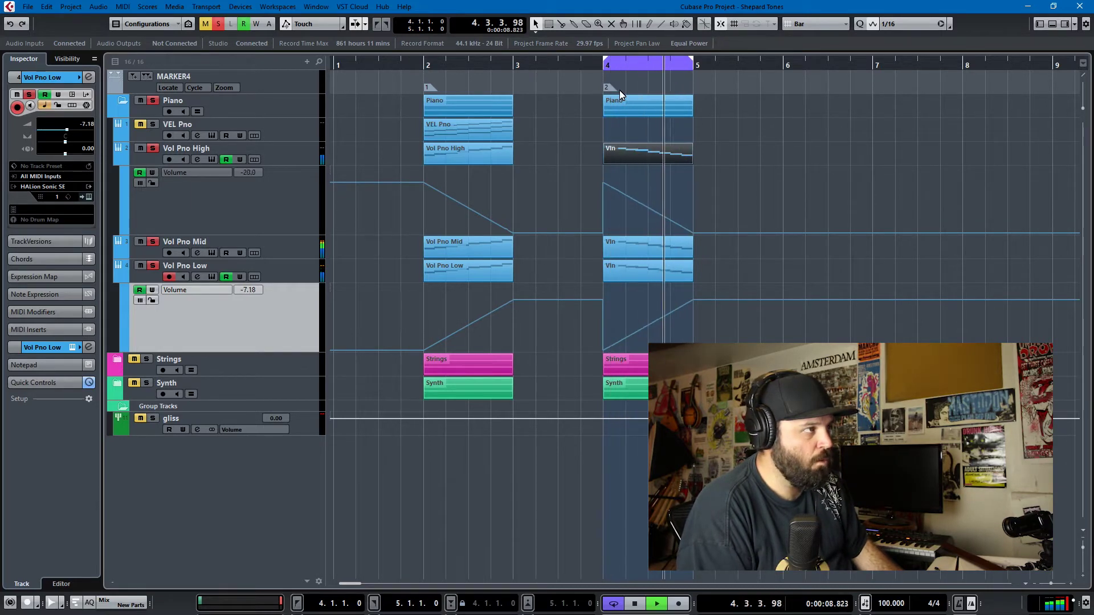
pyautogui.press('space')
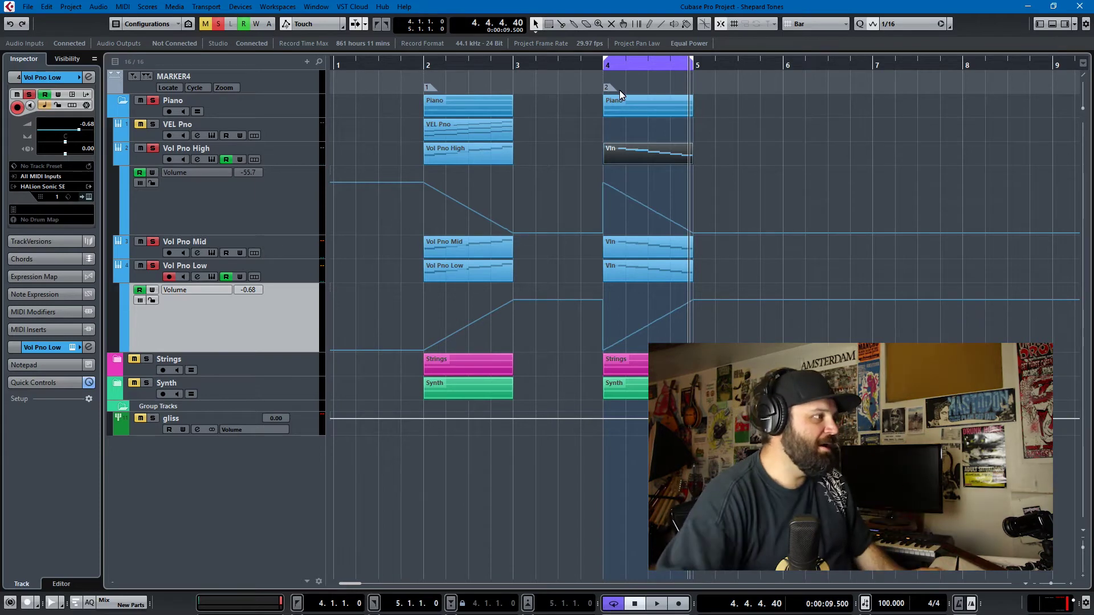
# Step: Collapse Piano, expand Strings, loop the bar-2 part and play it with Piano unsoloed
pyautogui.click(122, 102)
pyautogui.click(116, 125)
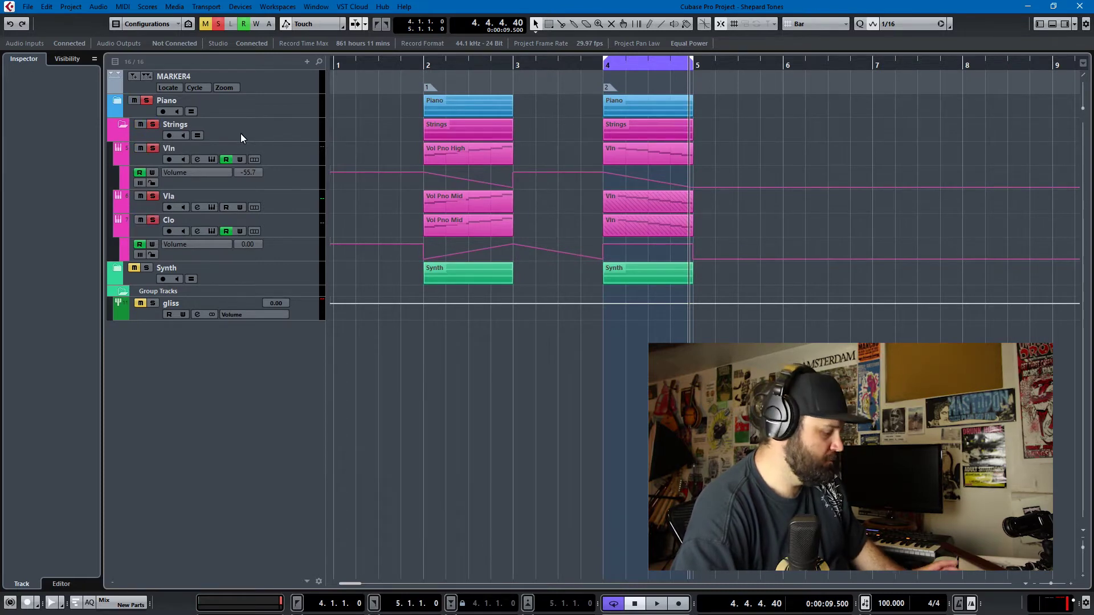
pyautogui.press('KP_0')
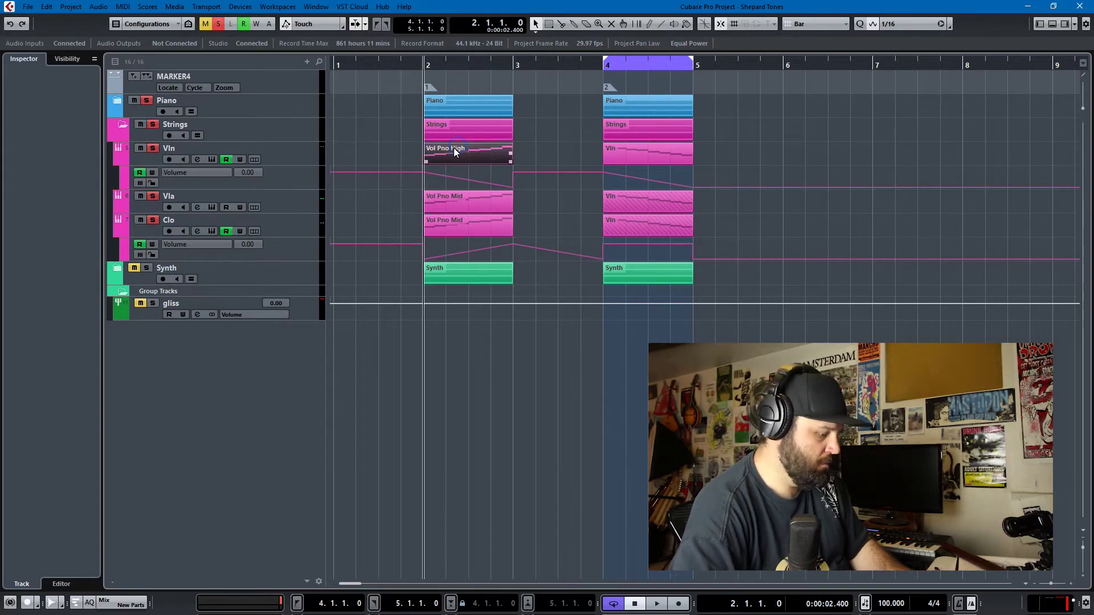
pyautogui.press('p')
pyautogui.press('space')
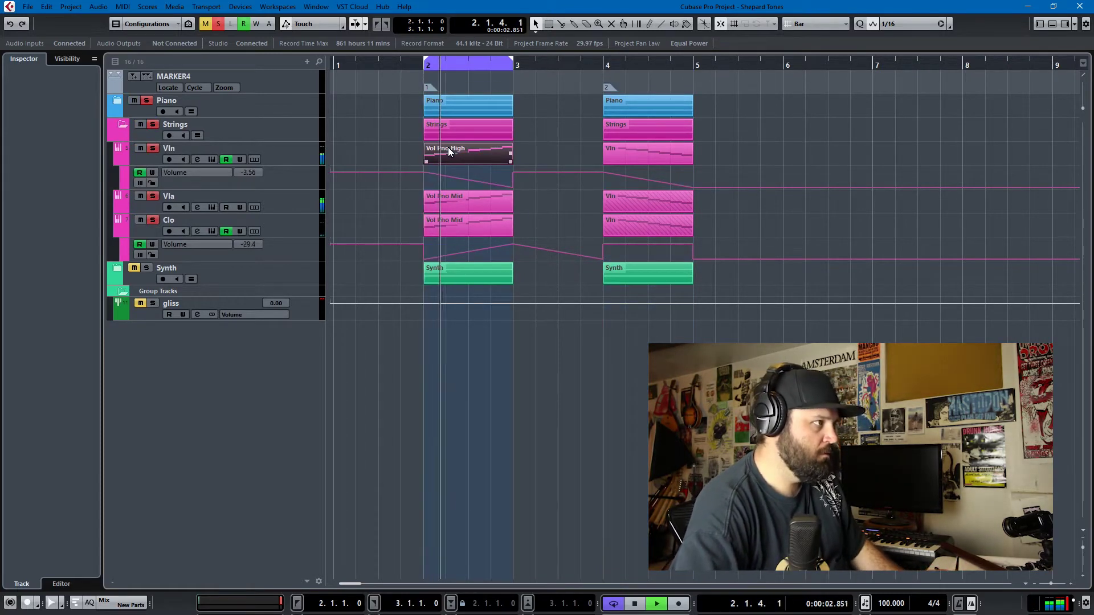
pyautogui.click(149, 101)
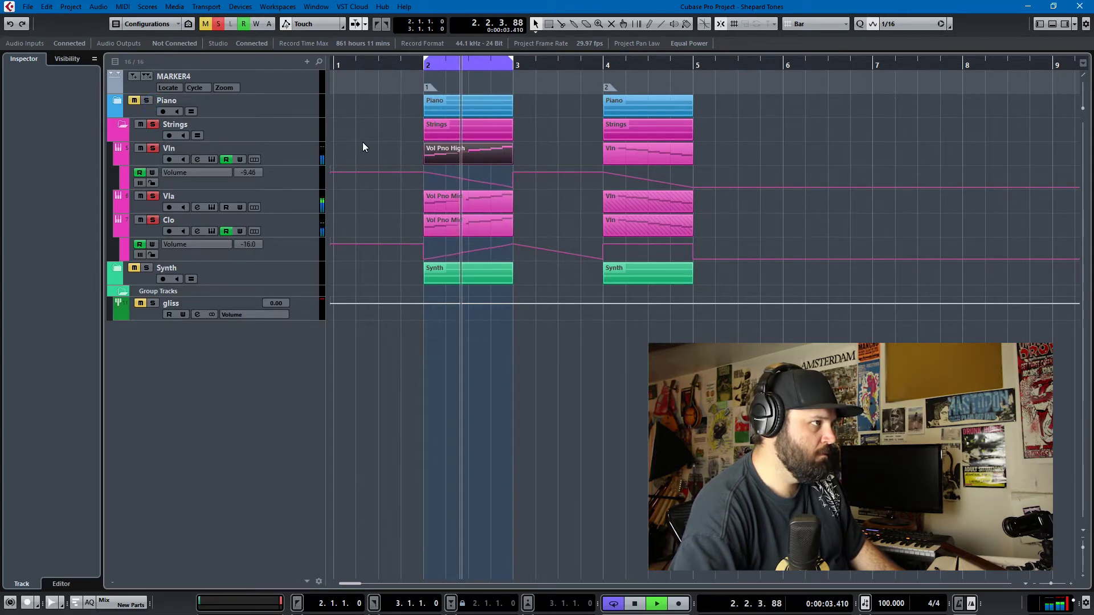
# Step: Loop the bar-4 Vln event, stop playback, then mute and collapse the Strings folder
pyautogui.click(619, 149)
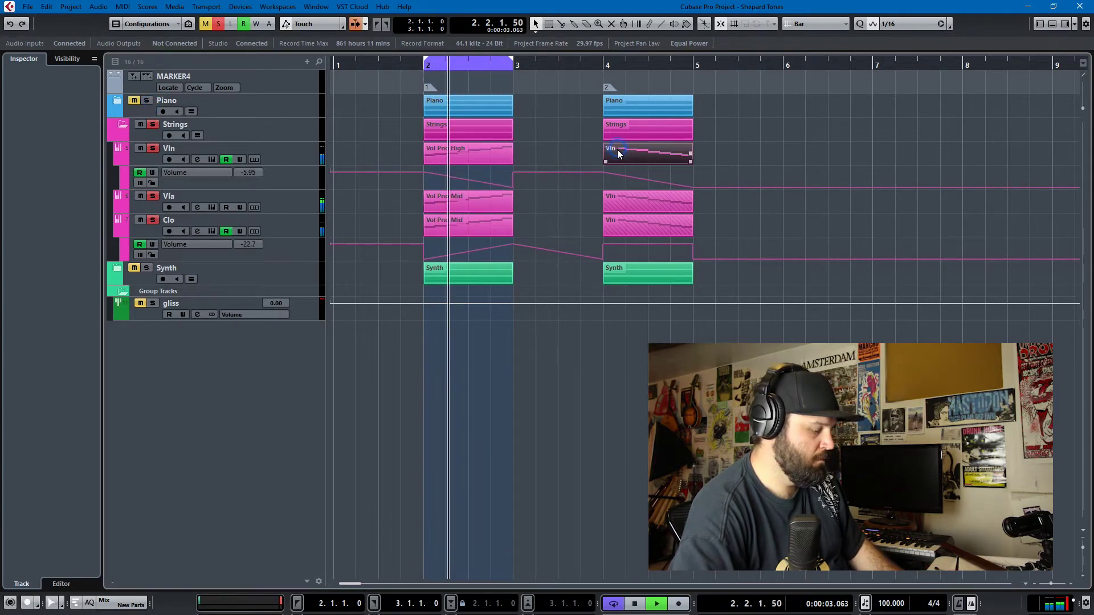
pyautogui.press('p')
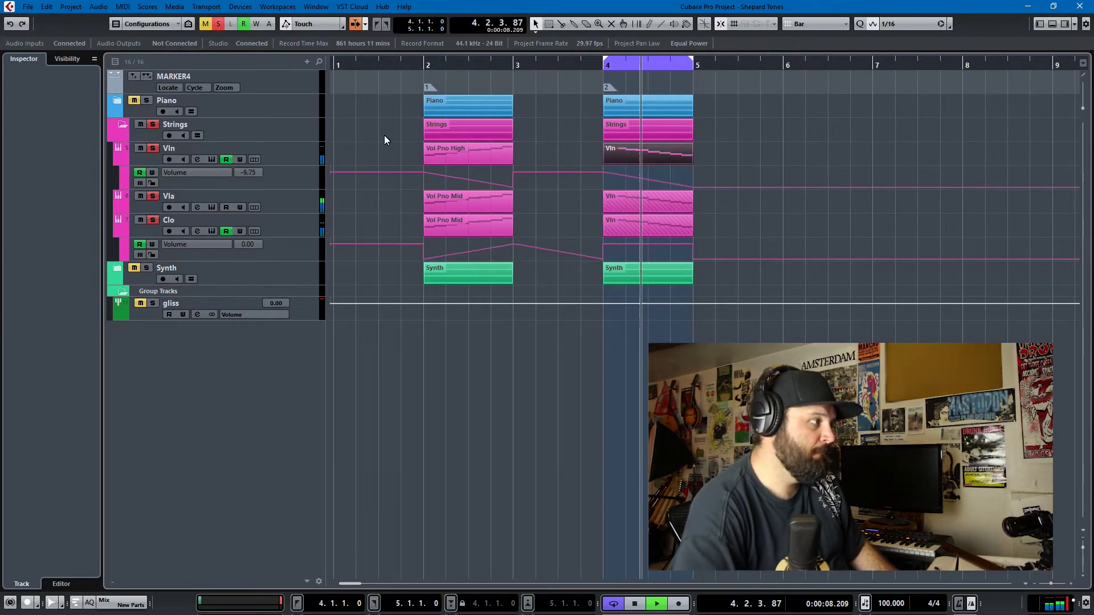
pyautogui.press('space')
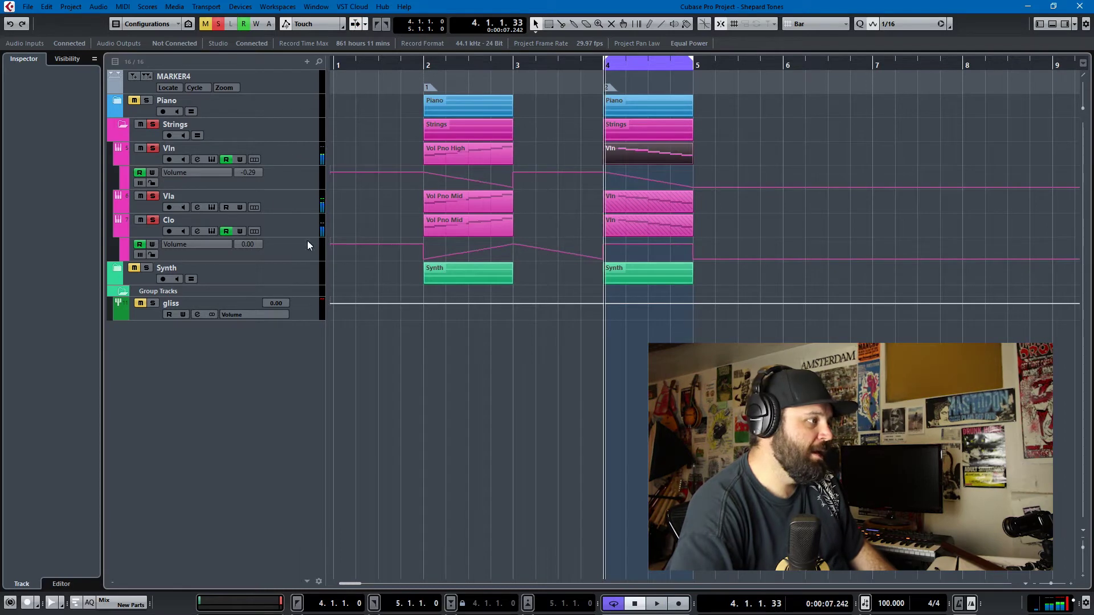
pyautogui.click(263, 280)
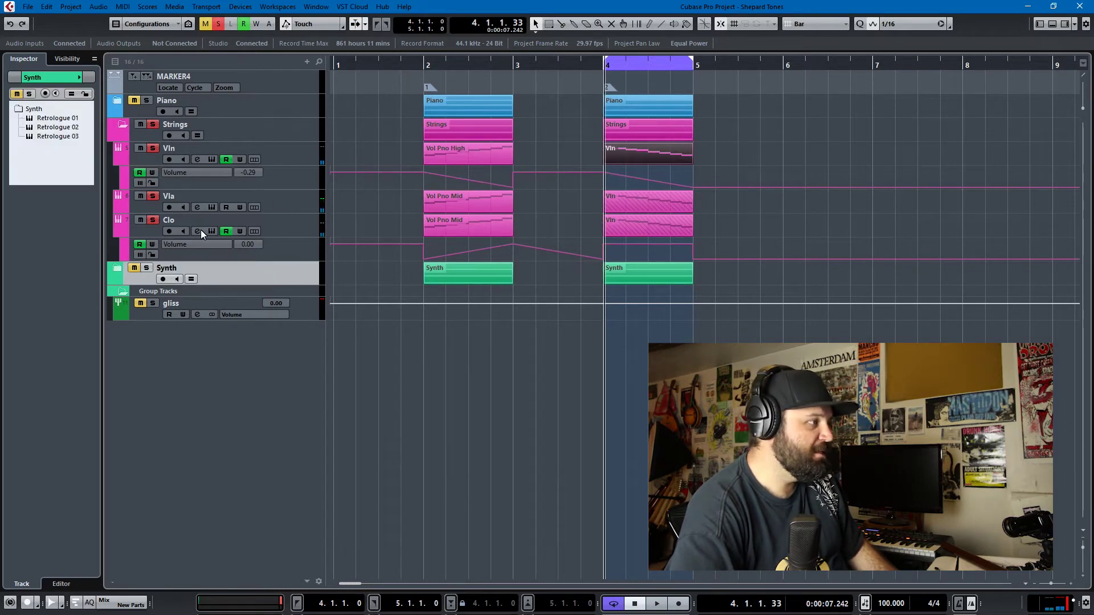
pyautogui.click(140, 124)
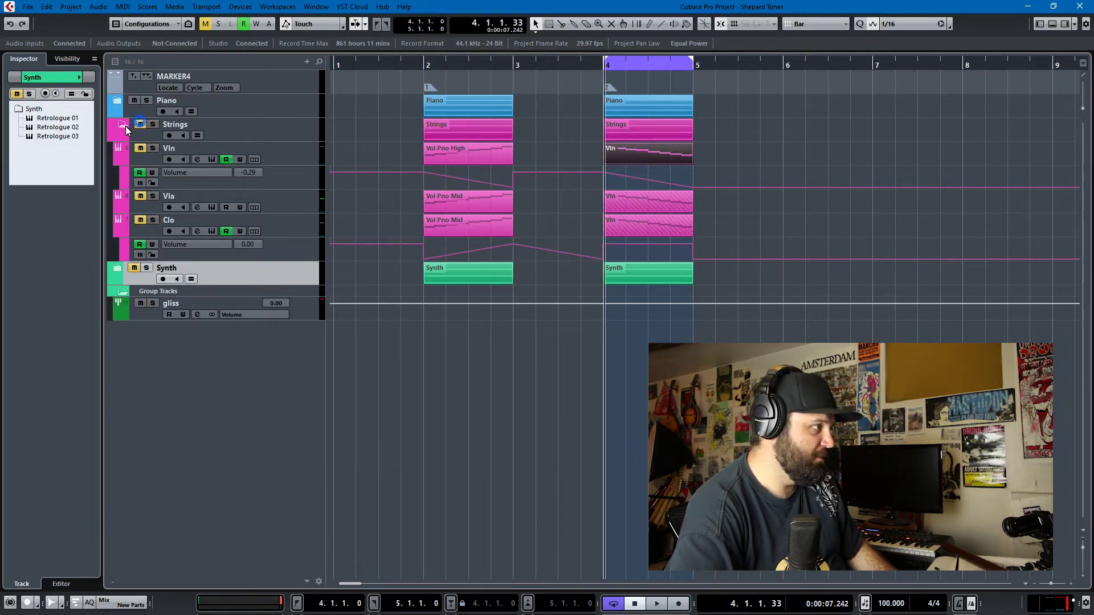
pyautogui.click(124, 126)
# Step: Mute Piano, expand Synth, and redraw a rising pitchbend ramp in the bar-2 Retrologue 01 part
pyautogui.click(135, 101)
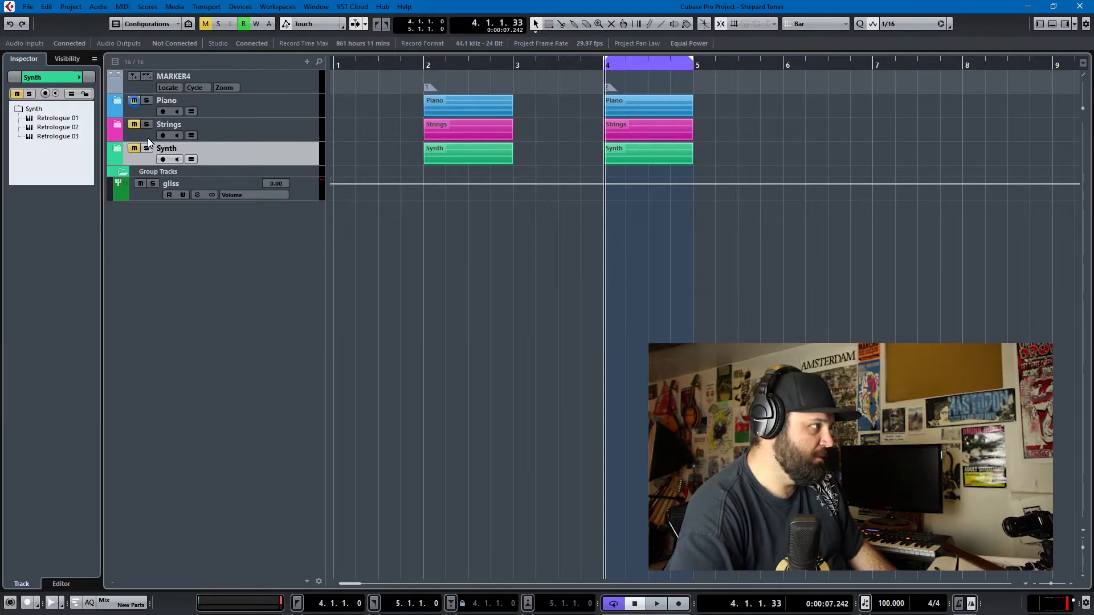
pyautogui.click(116, 150)
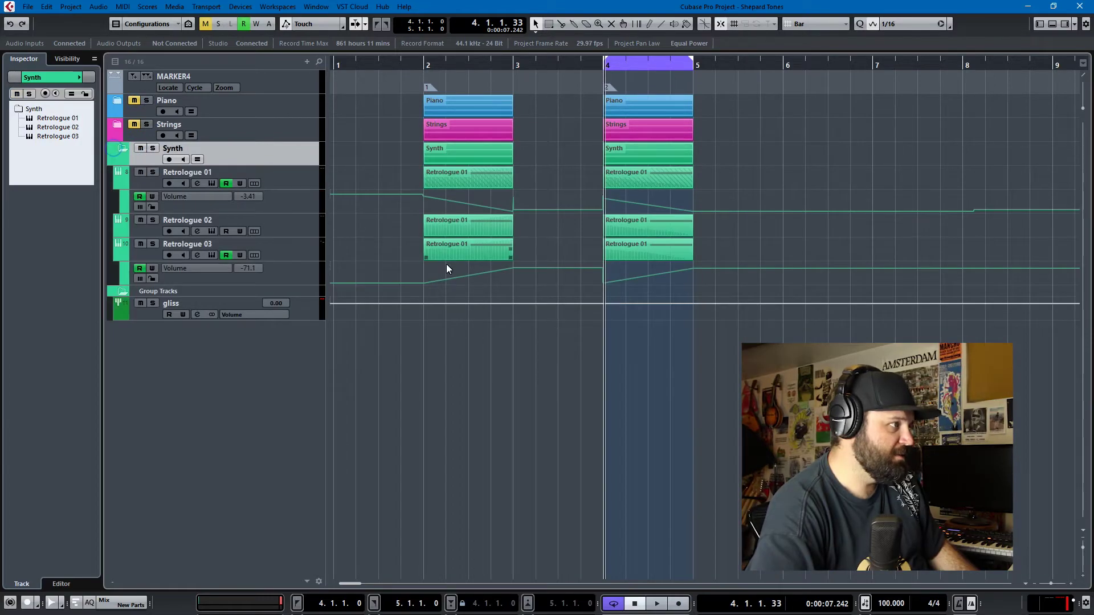
pyautogui.doubleClick(459, 182)
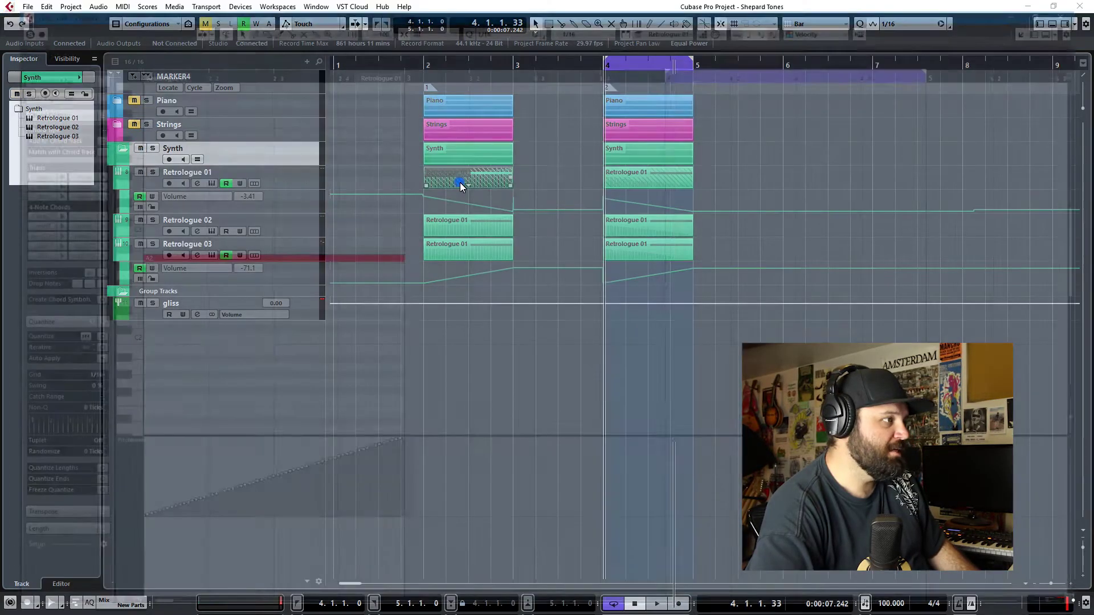
pyautogui.scroll(5, 268, 456)
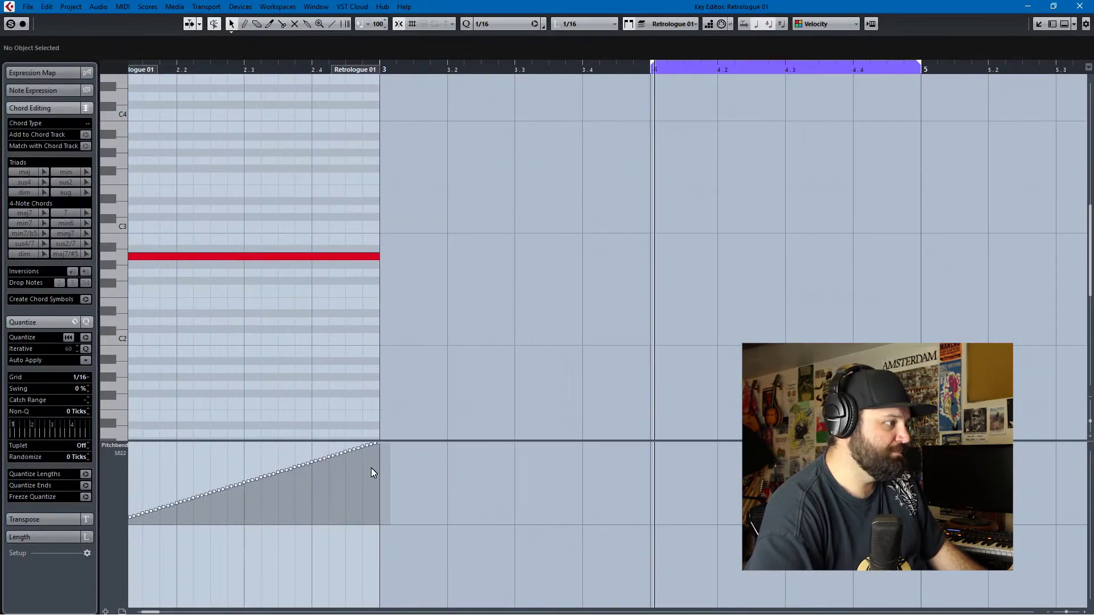
pyautogui.hscroll(4, 372, 467)
pyautogui.hscroll(-6, 375, 470)
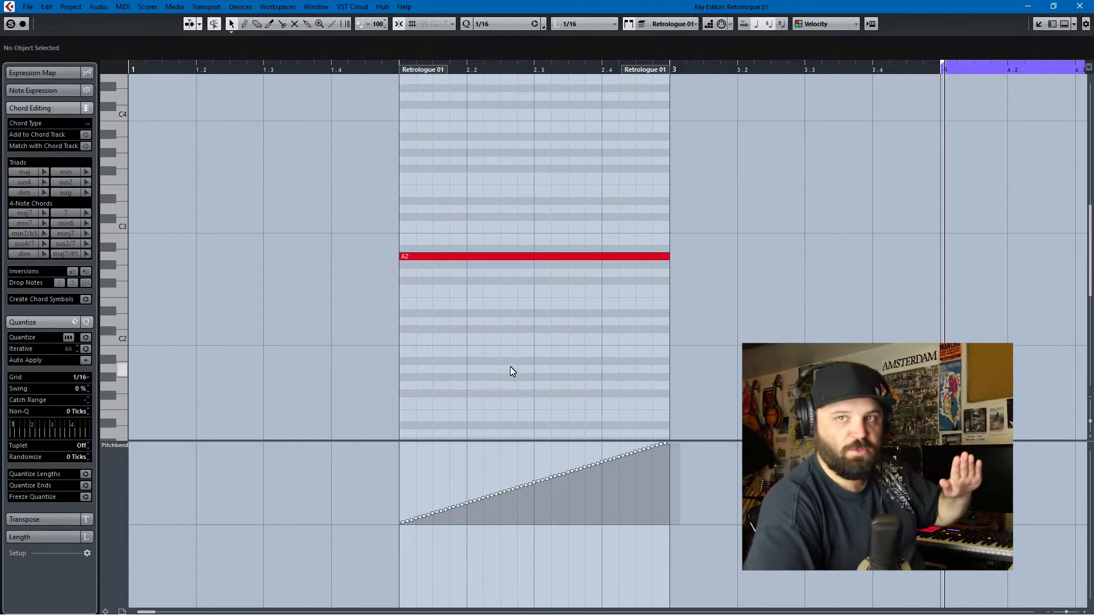
pyautogui.click(332, 23)
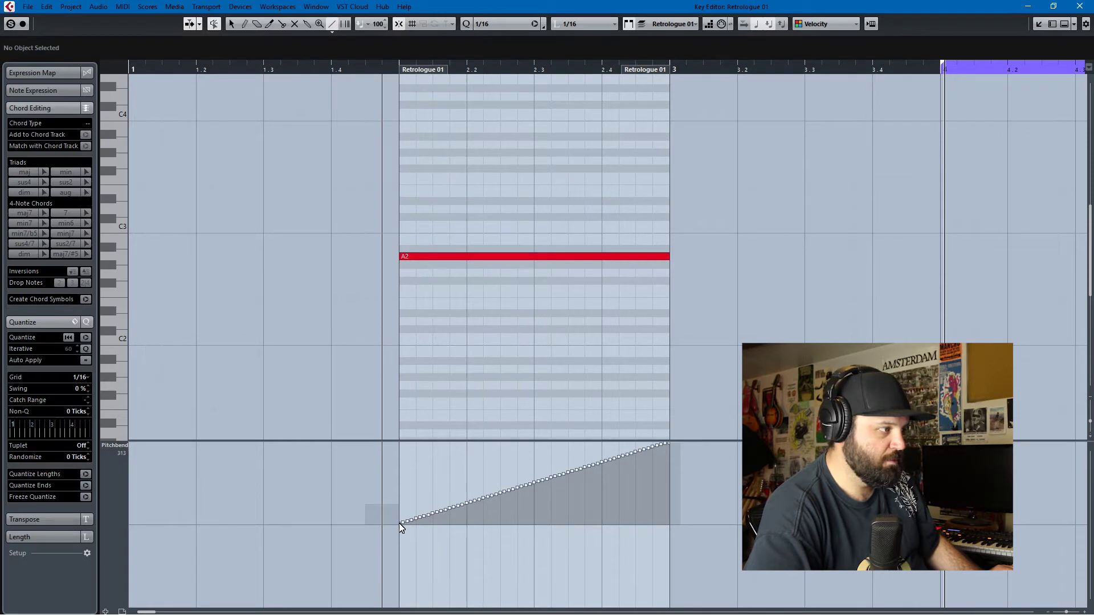
pyautogui.moveTo(399, 523); pyautogui.dragTo(675, 440)
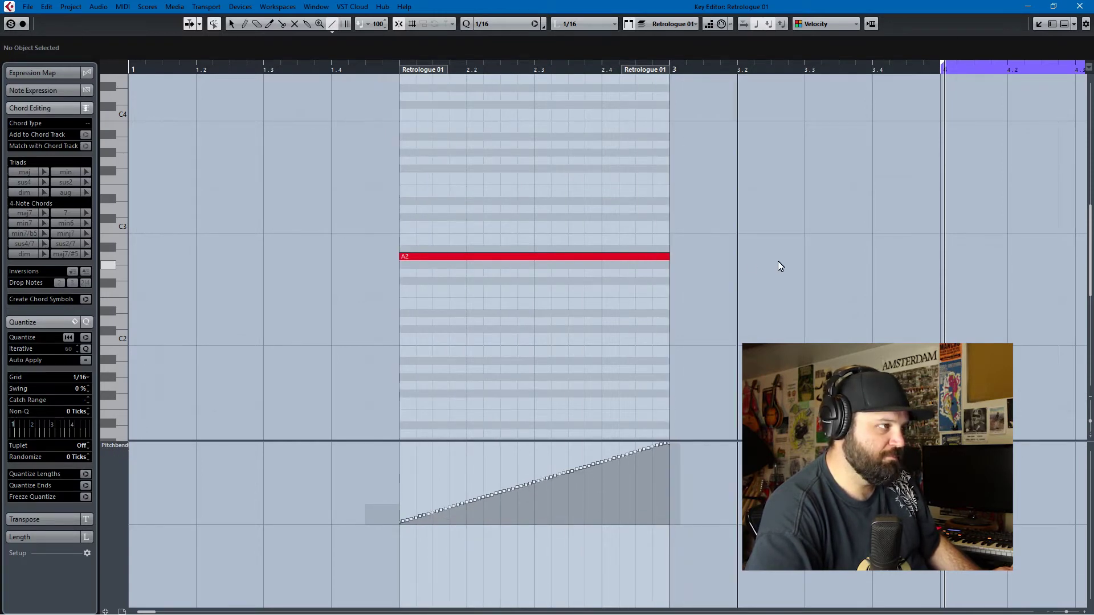
# Step: Draw a straight falling pitchbend line in the bar-4 Retrologue 01 part, then restore the Arrow tool
pyautogui.click(1079, 7)
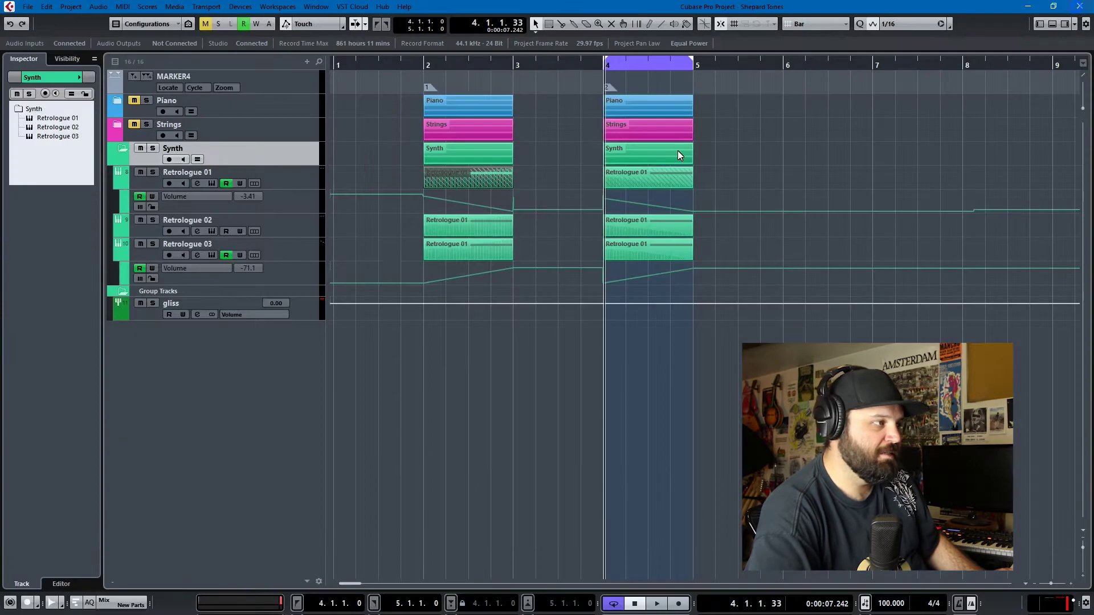
pyautogui.doubleClick(641, 185)
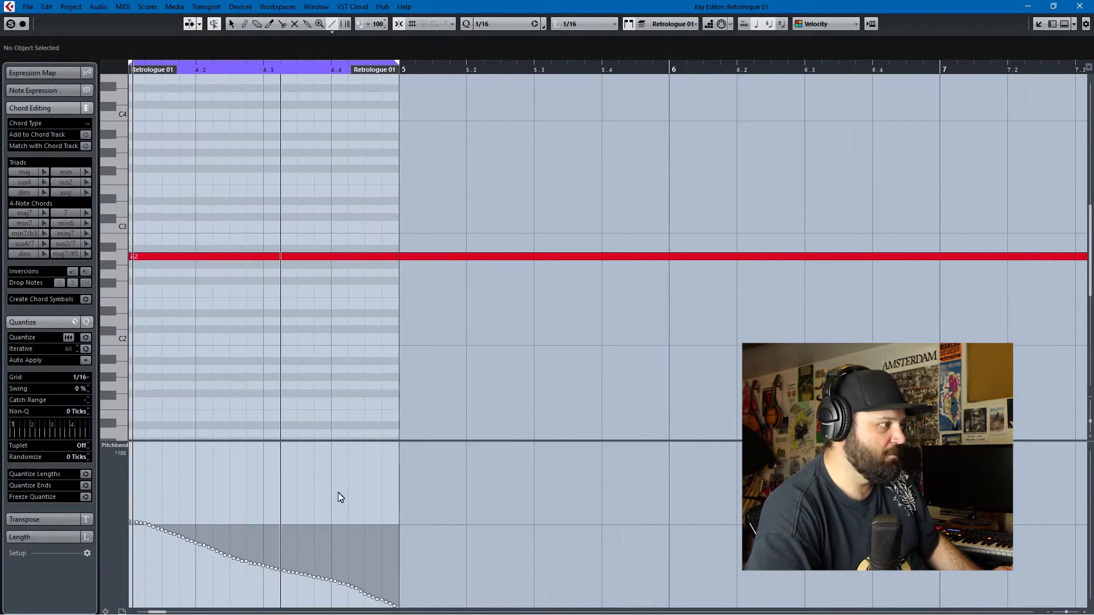
pyautogui.click(1086, 9)
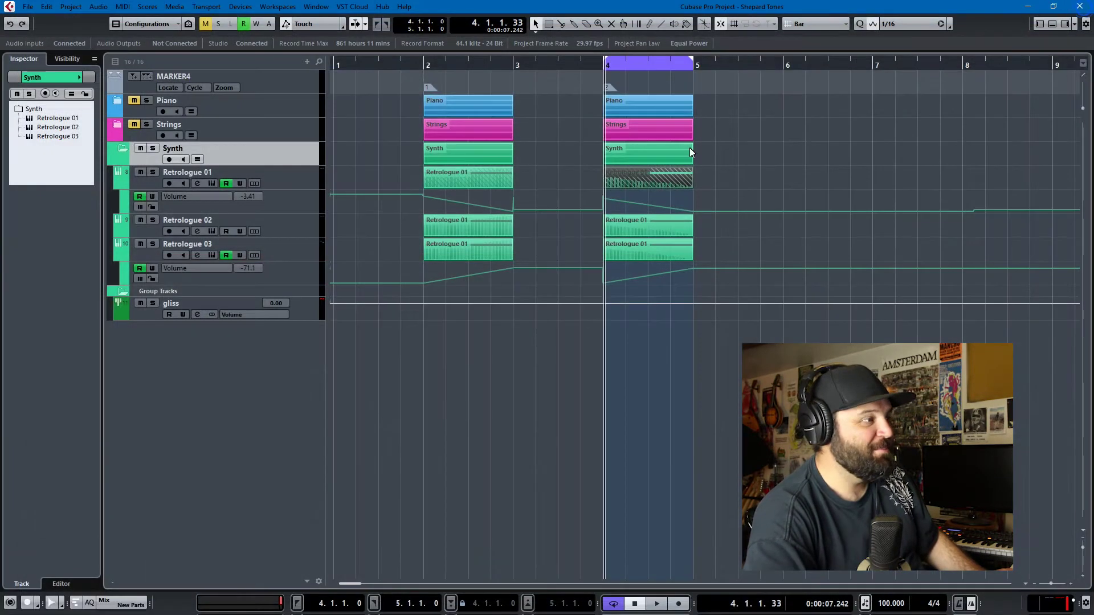
pyautogui.doubleClick(647, 179)
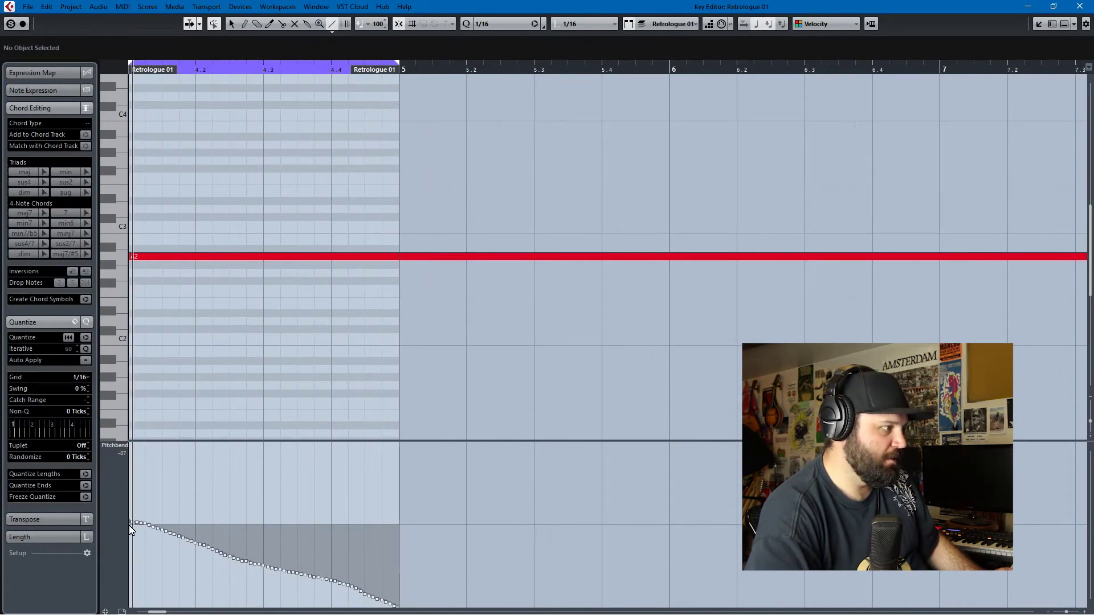
pyautogui.moveTo(131, 529); pyautogui.dragTo(394, 610)
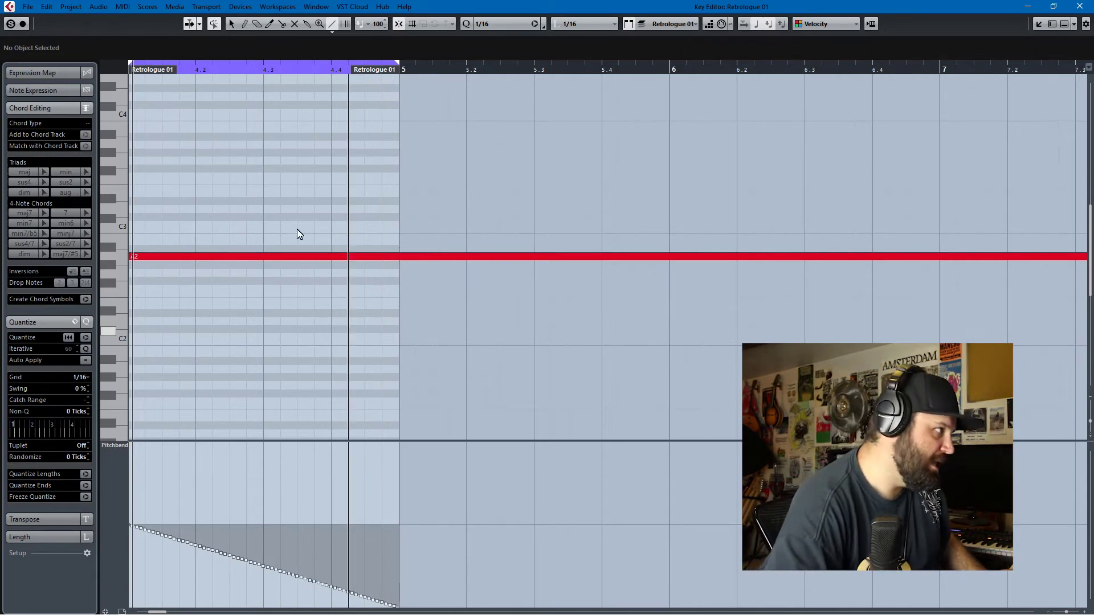
pyautogui.click(231, 25)
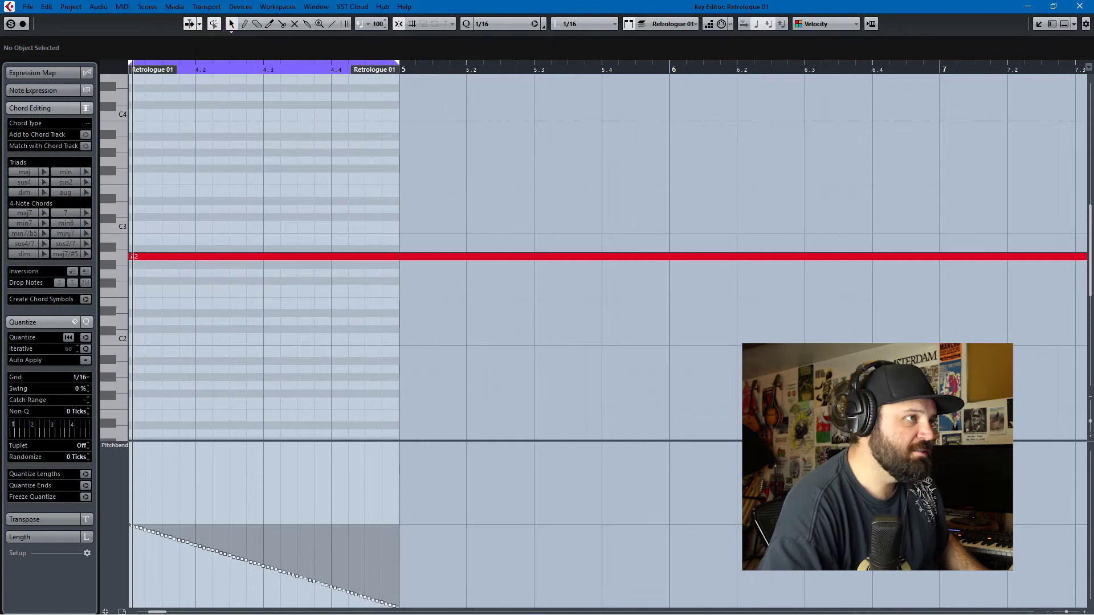
pyautogui.click(1076, 11)
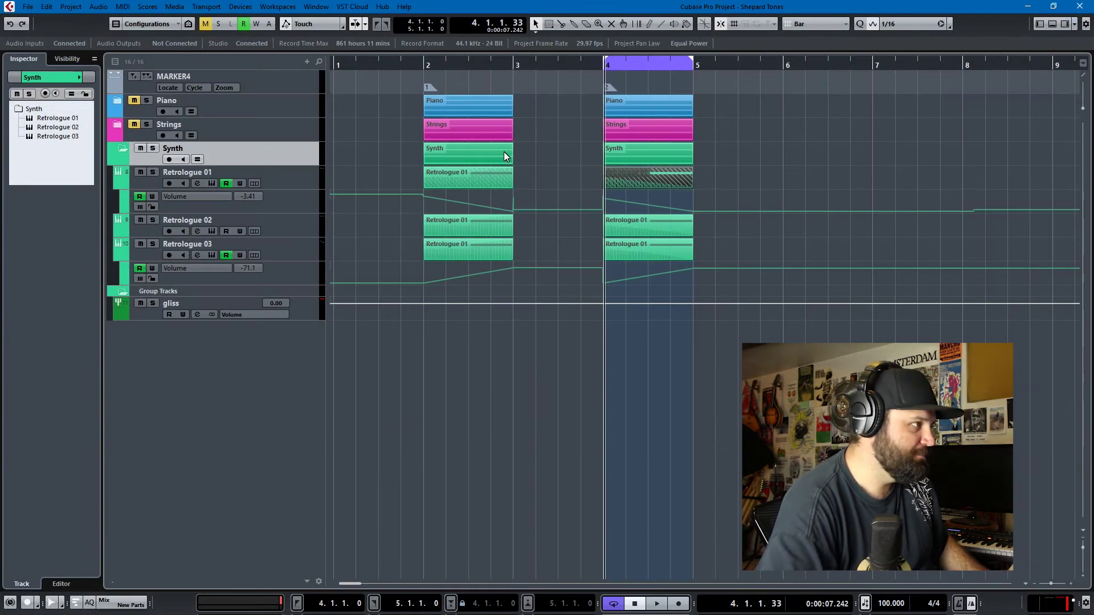
# Step: Loop the bar-2 Retrologue 01 part and audition it
pyautogui.click(487, 212)
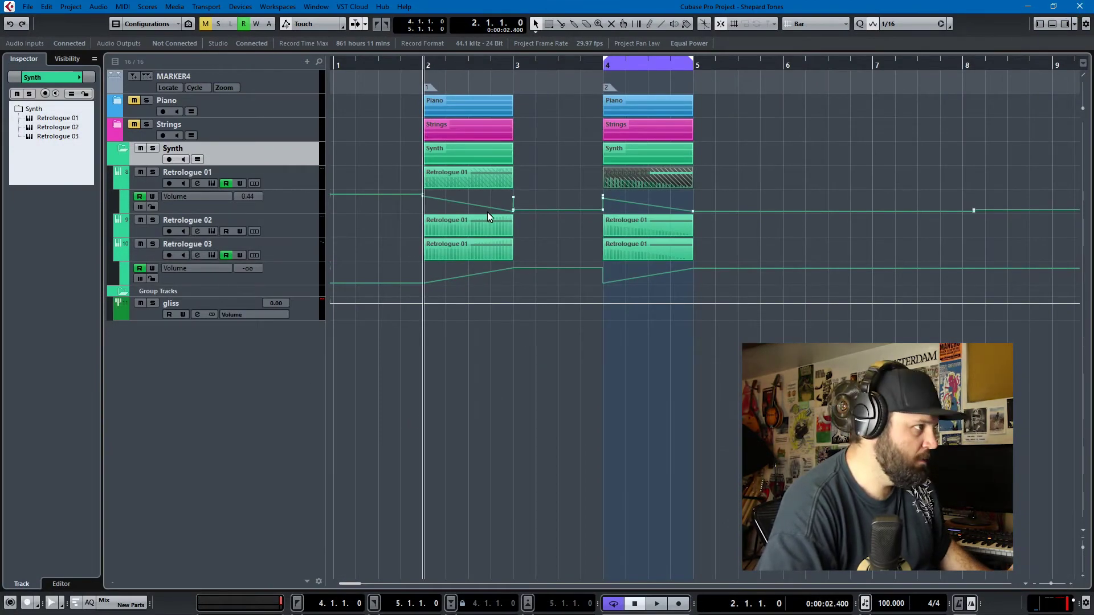
pyautogui.click(484, 180)
pyautogui.press('p')
pyautogui.press('space')
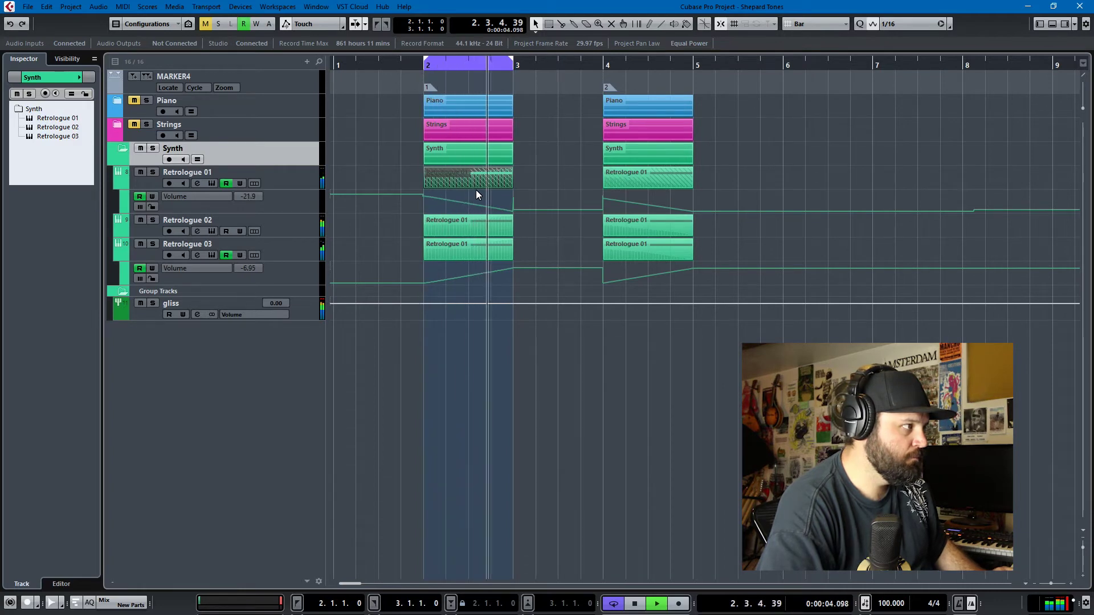
pyautogui.press('space')
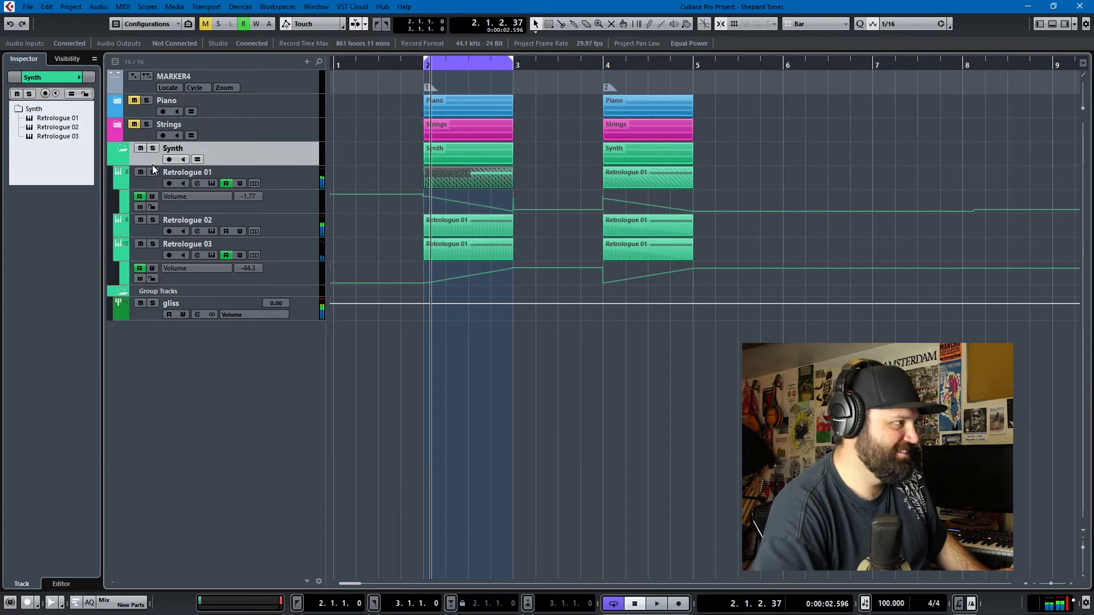
# Step: Audition the bar-4 synth part, then mute the Synth folder and return the playhead to bar 2
pyautogui.click(152, 148)
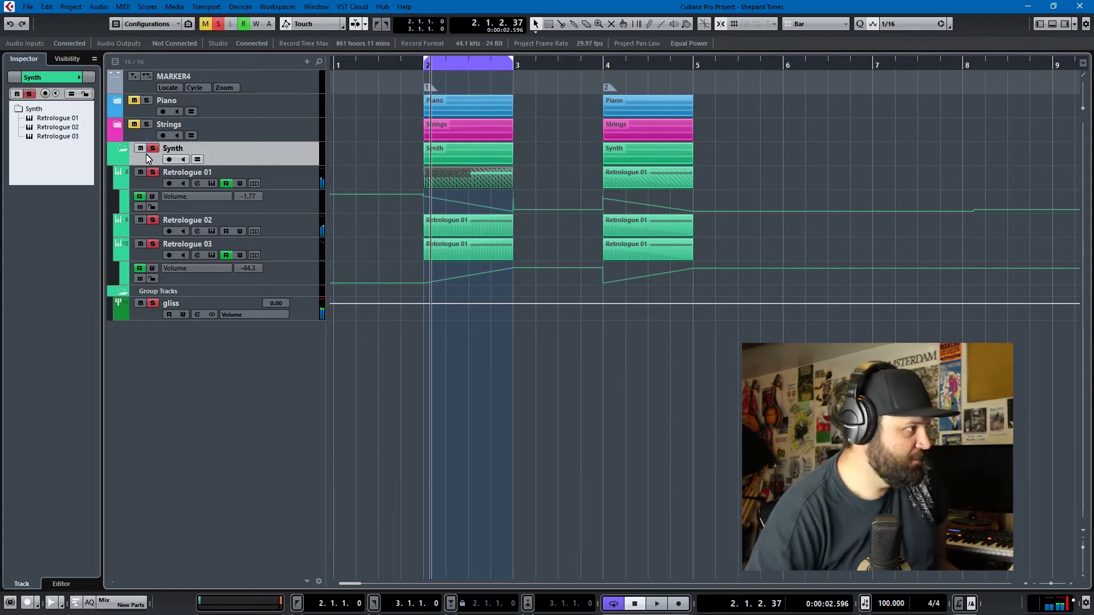
pyautogui.click(140, 148)
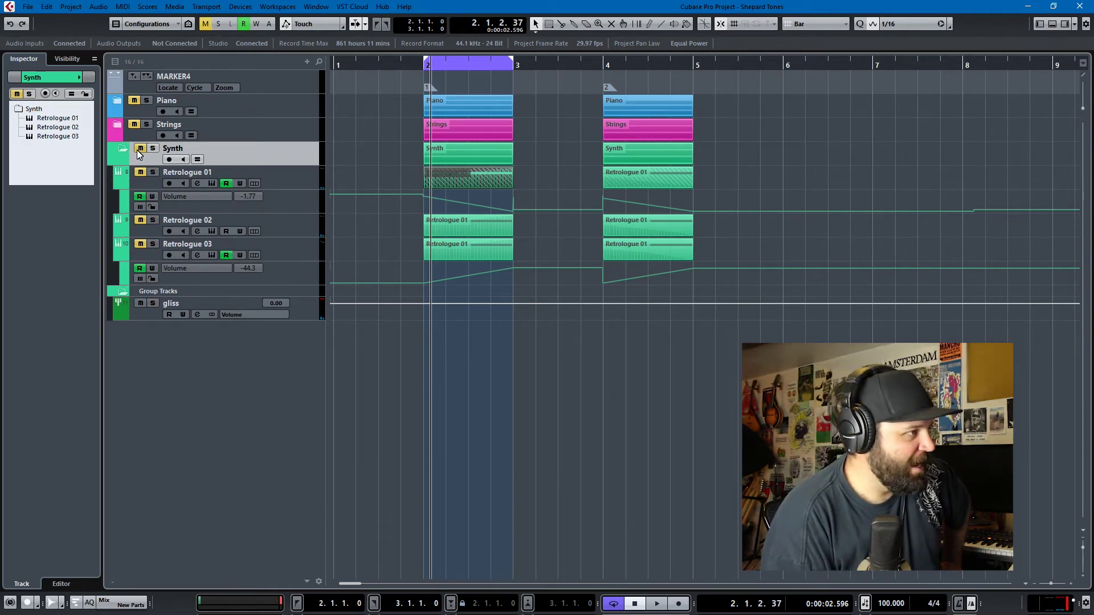
pyautogui.click(627, 180)
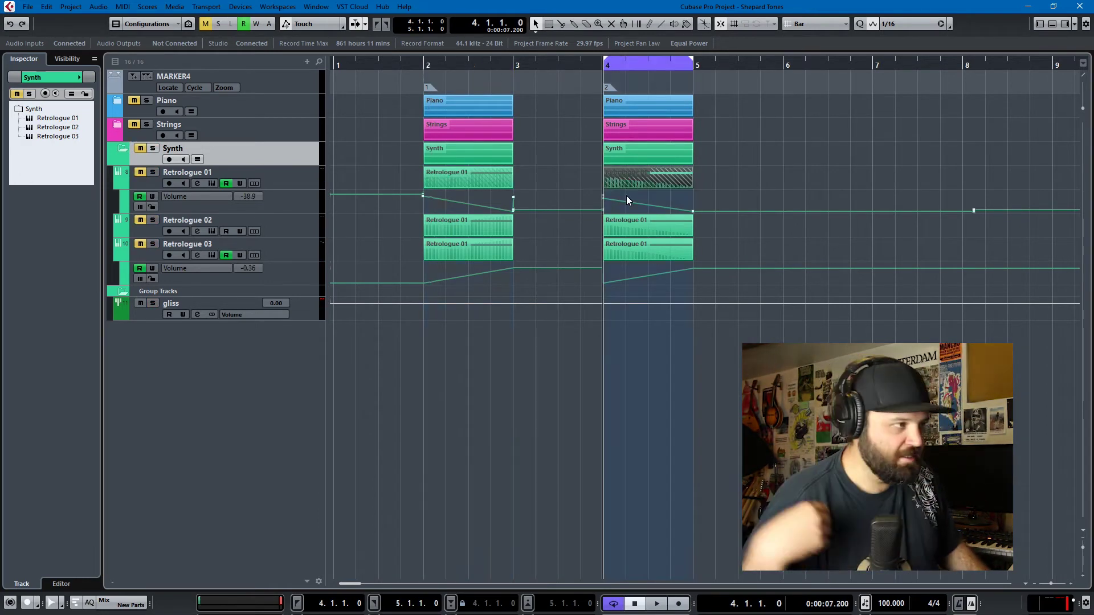
pyautogui.press('space')
pyautogui.click(140, 245)
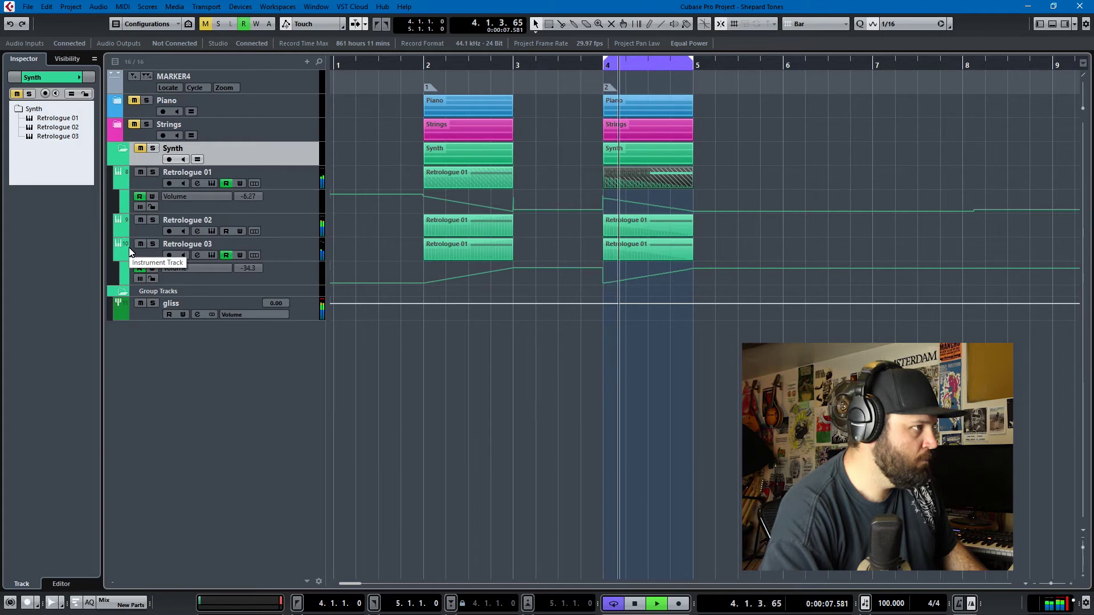
pyautogui.press('space')
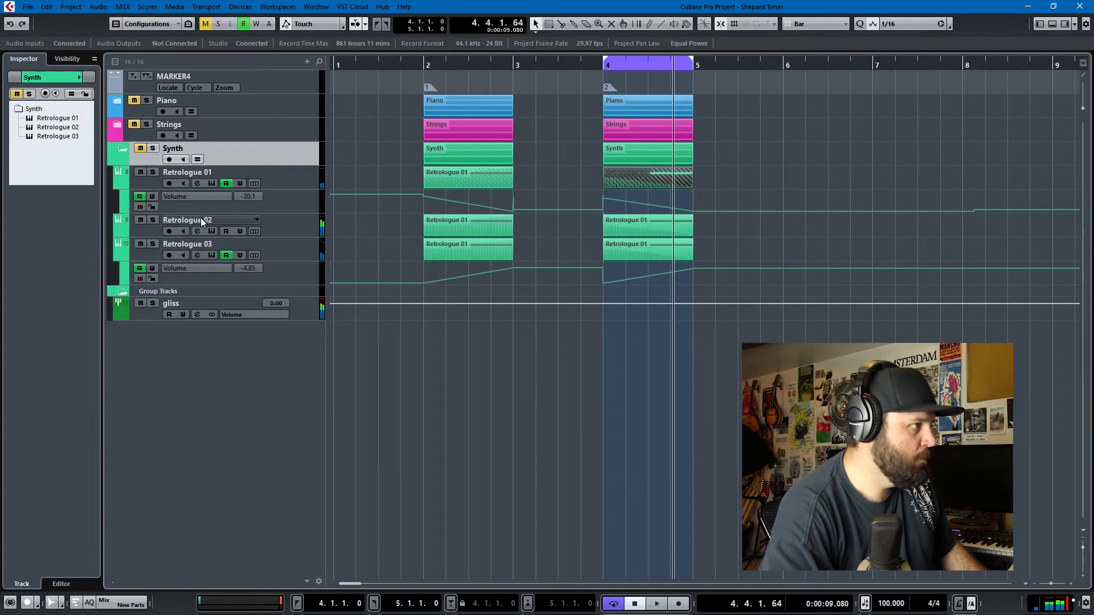
pyautogui.click(141, 150)
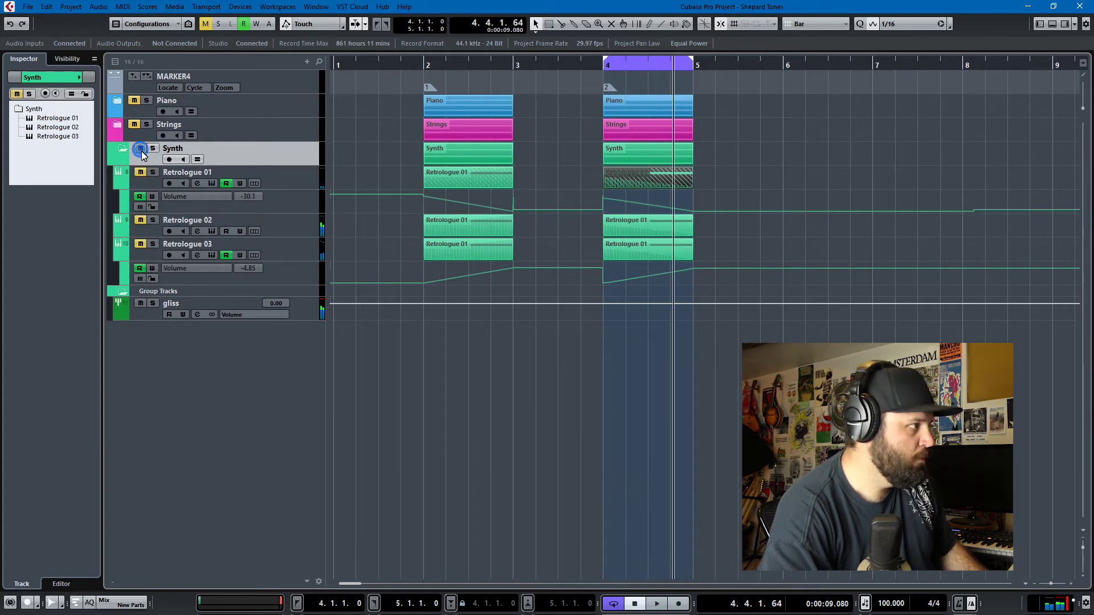
pyautogui.press('KP_1')
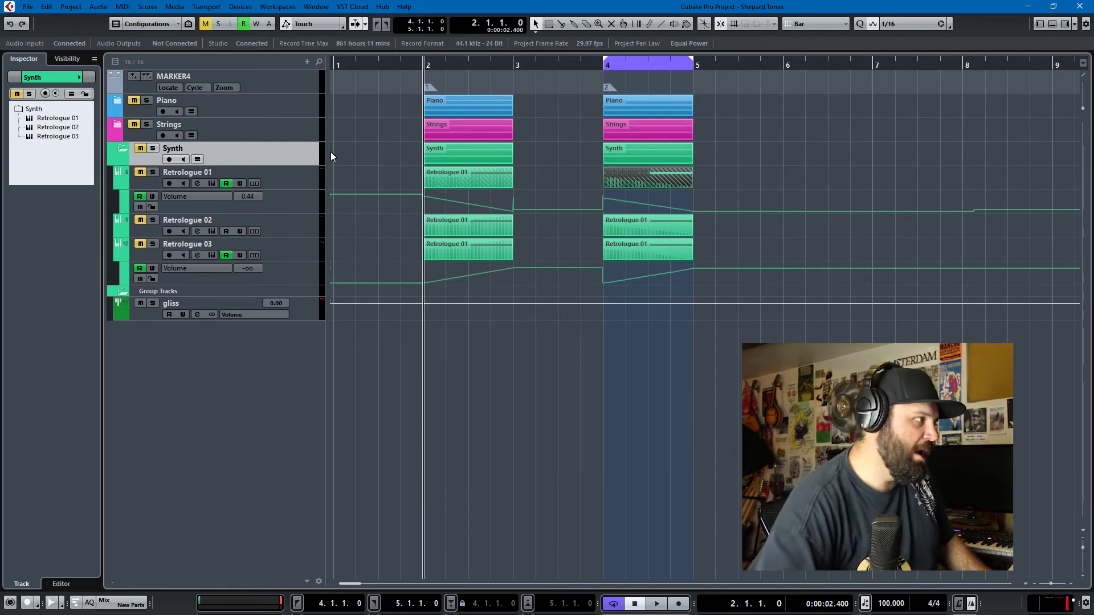
# Step: Collapse Synth, expand Piano, open the VEL Pno part and delete all its existing notes
pyautogui.click(118, 149)
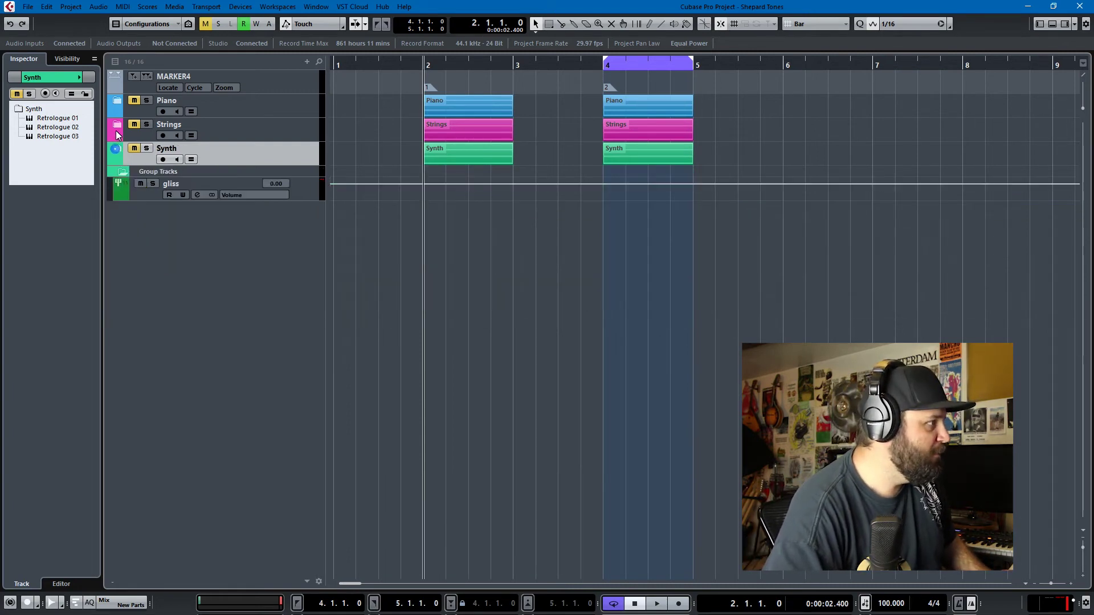
pyautogui.click(116, 102)
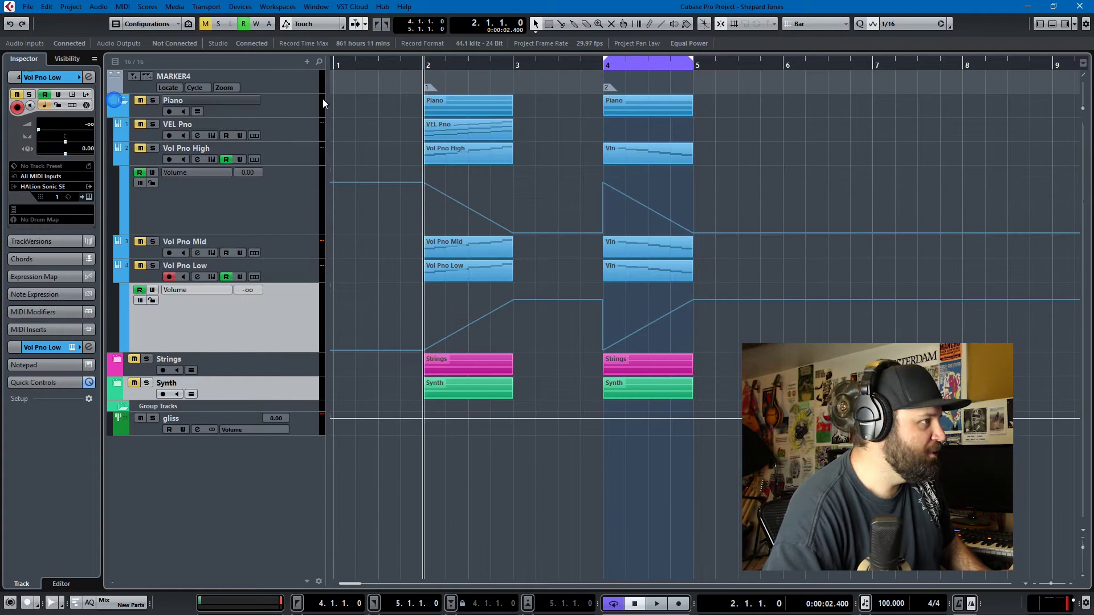
pyautogui.doubleClick(495, 134)
pyautogui.press('g')
pyautogui.press('g')
pyautogui.press('g')
pyautogui.moveTo(163, 485); pyautogui.dragTo(299, 110)
pyautogui.press('Delete')
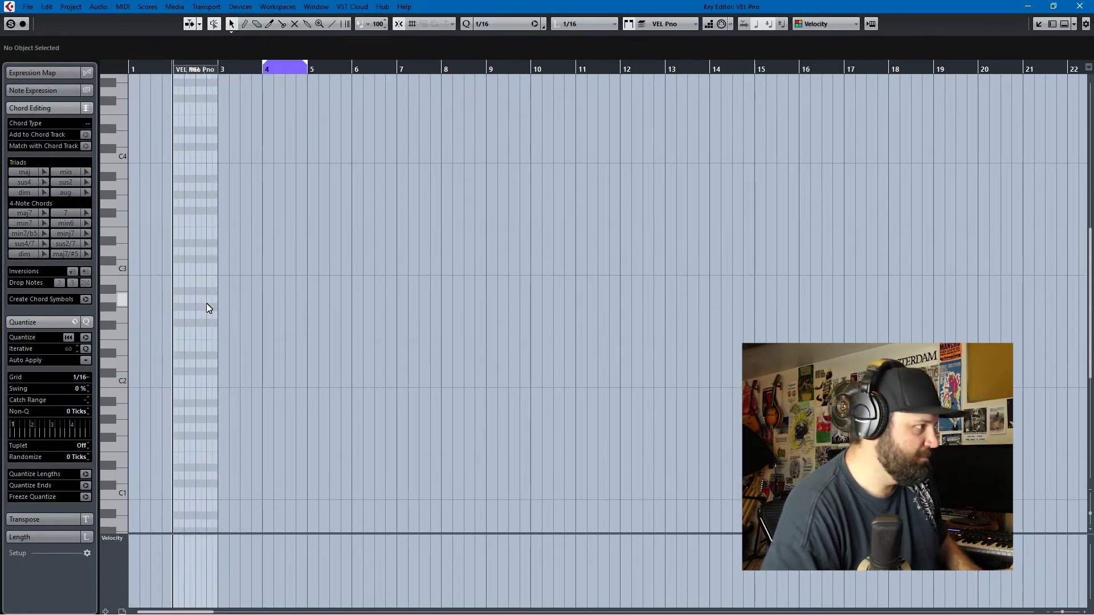
# Step: Turn on Step Input and set the entry position to the start of the part
pyautogui.press('h')
pyautogui.press('h')
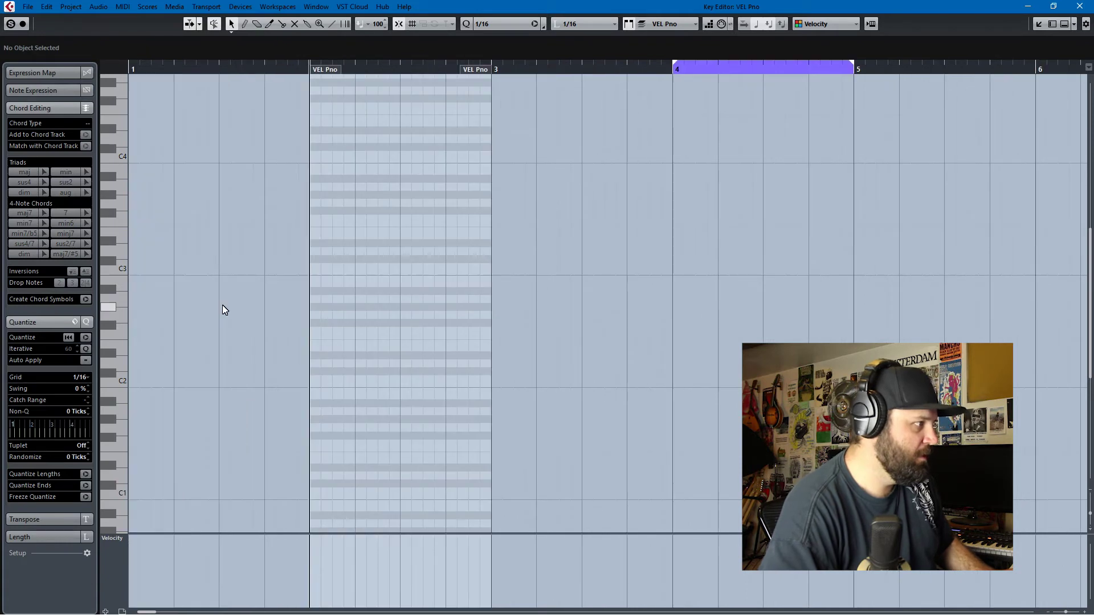
pyautogui.click(708, 24)
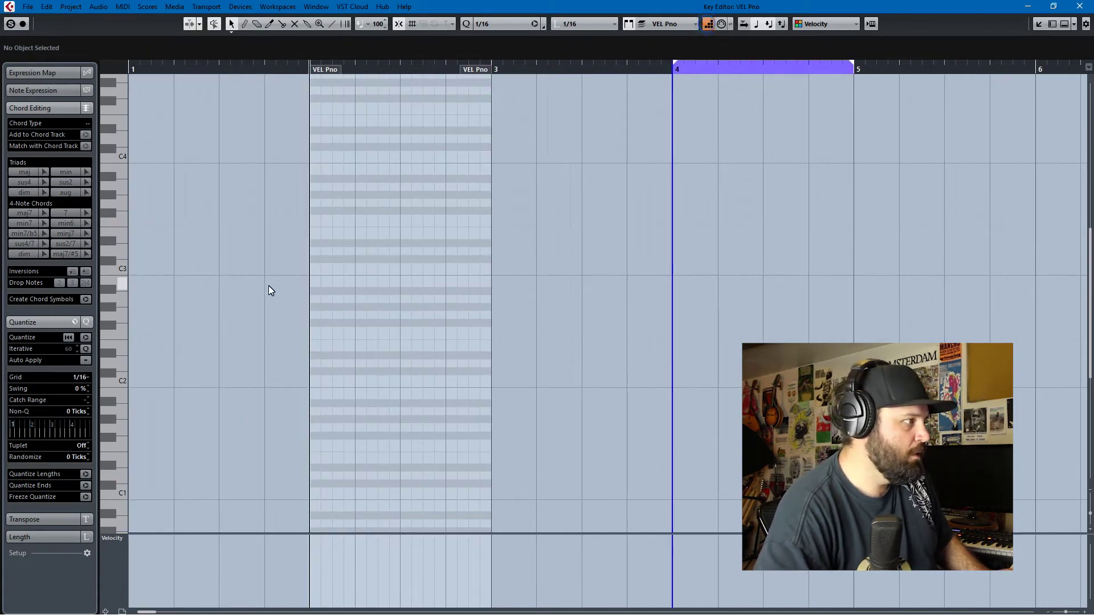
pyautogui.moveTo(323, 327); pyautogui.dragTo(313, 326)
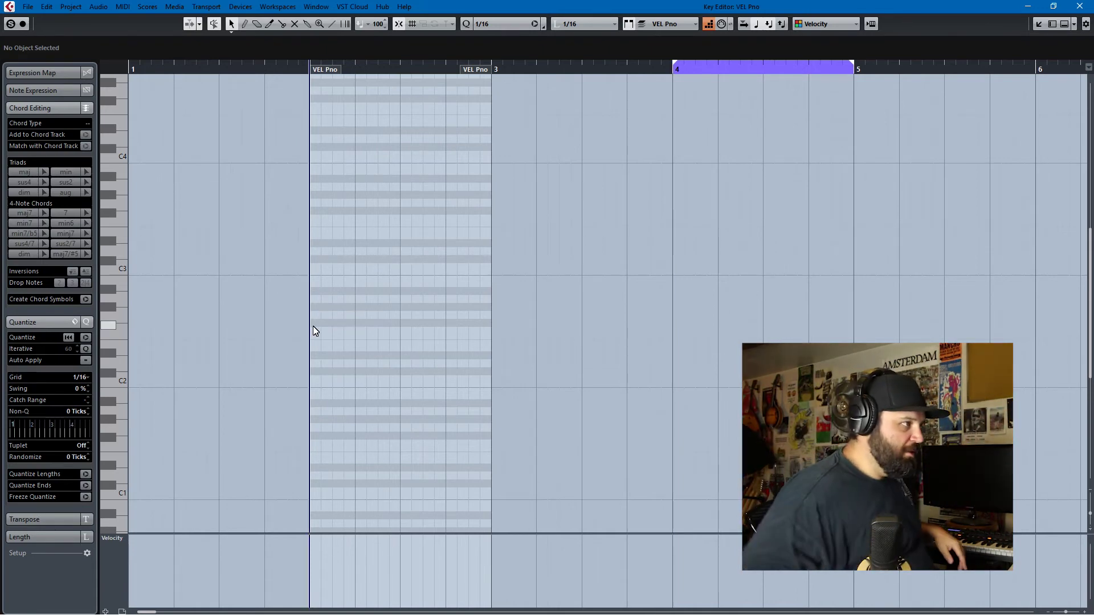
pyautogui.hscroll(2, 349, 196)
pyautogui.scroll(-2, 366, 203)
pyautogui.click(230, 340)
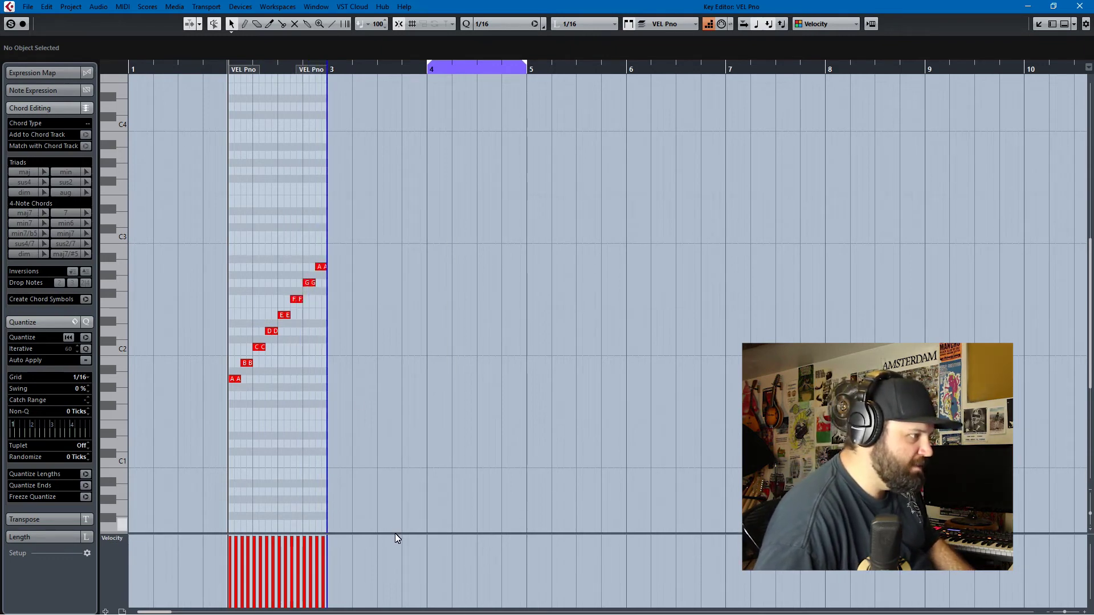
# Step: Enlarge the velocity lane and copy the eight-note scale up an octave to A2–A3
pyautogui.moveTo(396, 534); pyautogui.dragTo(408, 456)
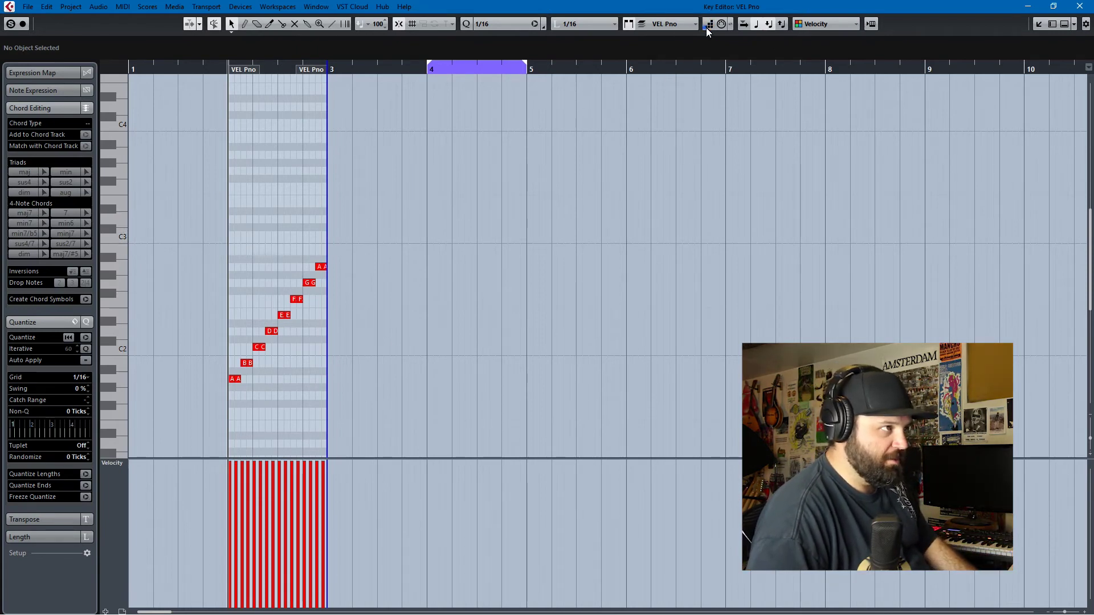
pyautogui.moveTo(205, 380)
pyautogui.mouseDown()
pyautogui.moveTo(333, 283)
pyautogui.moveTo(337, 249)
pyautogui.mouseUp()
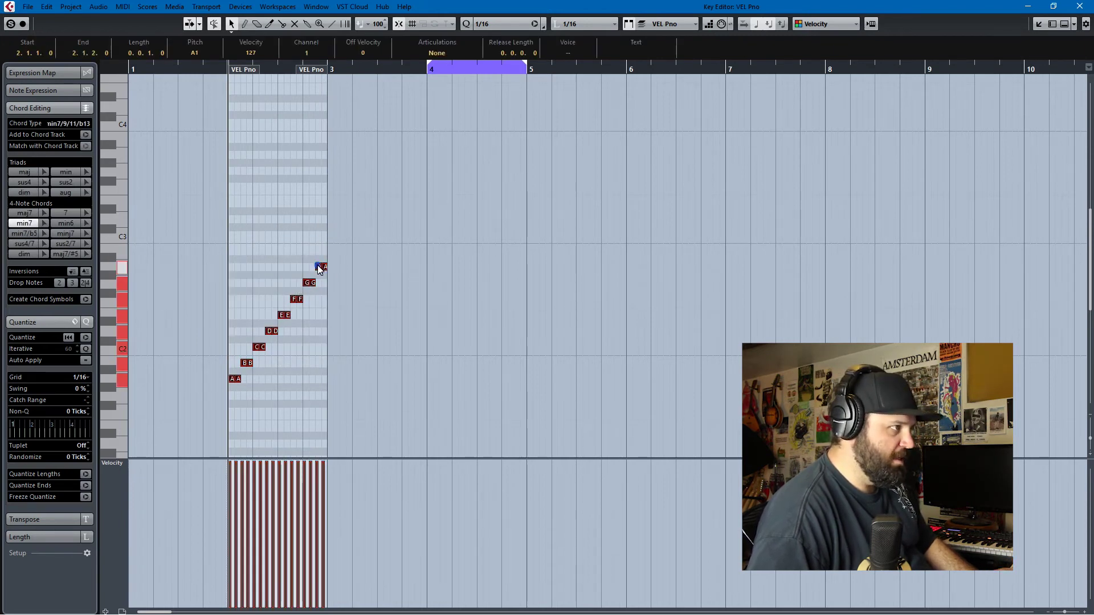
pyautogui.moveTo(319, 270); pyautogui.dragTo(321, 154)
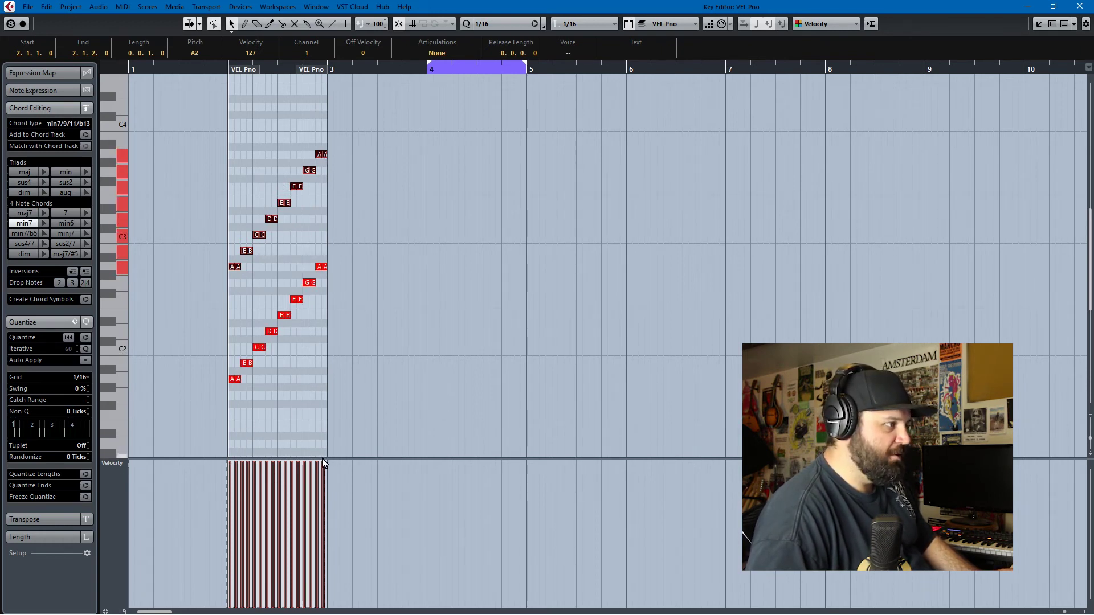
# Step: Draw a falling velocity ramp across the upper-octave notes
pyautogui.scroll(4, 323, 458)
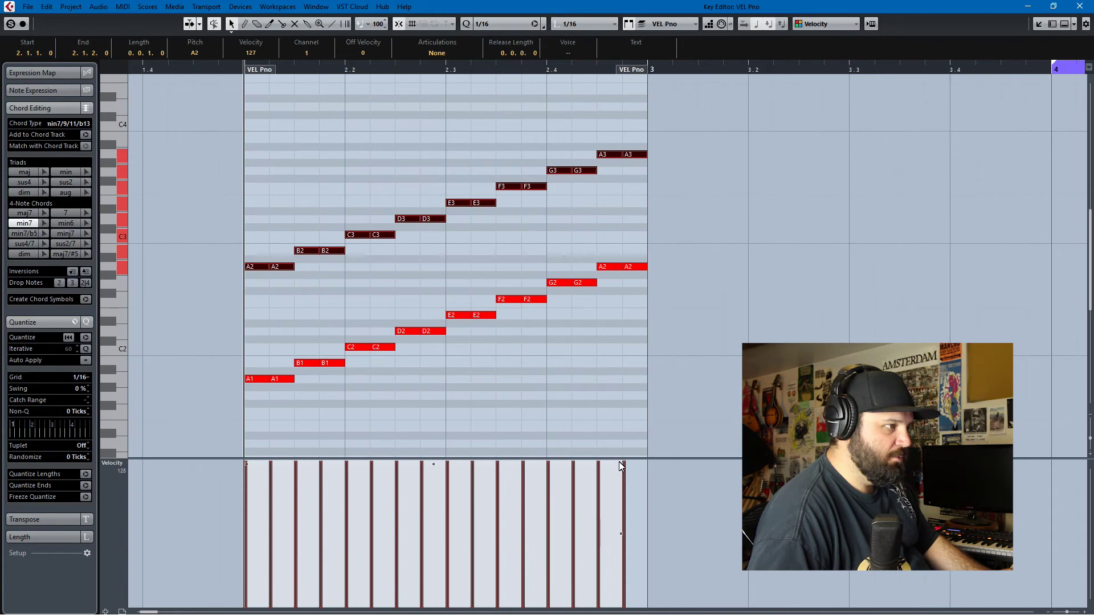
pyautogui.moveTo(610, 464); pyautogui.dragTo(472, 544)
pyautogui.click(569, 258)
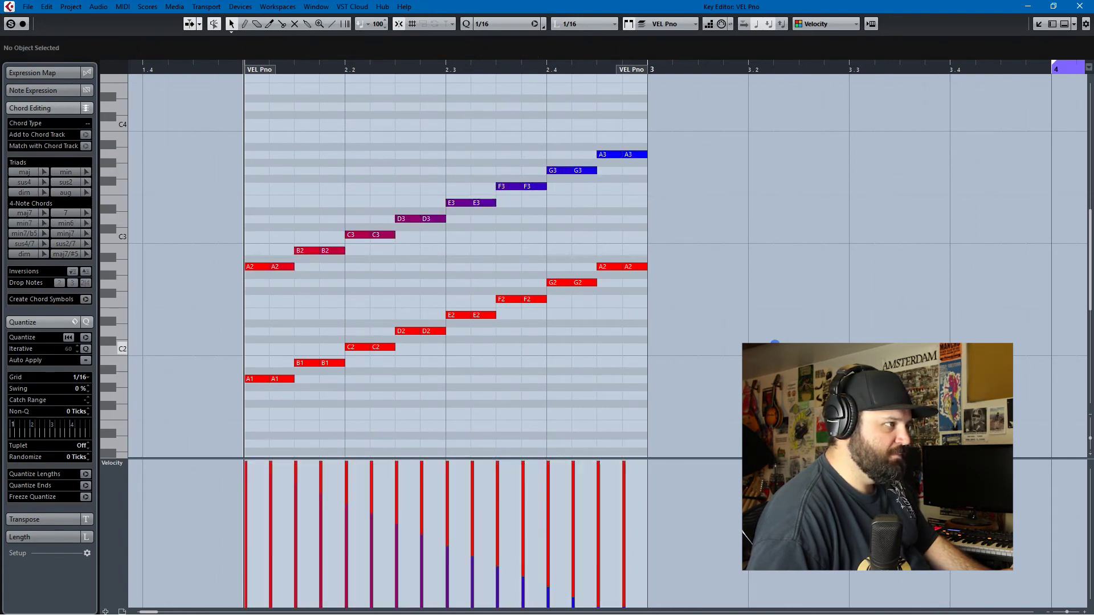
pyautogui.scroll(-3, 468, 326)
# Step: Copy the A1–A2 scale down an octave to A0–A1 and give it a rising velocity ramp
pyautogui.scroll(-3, 468, 325)
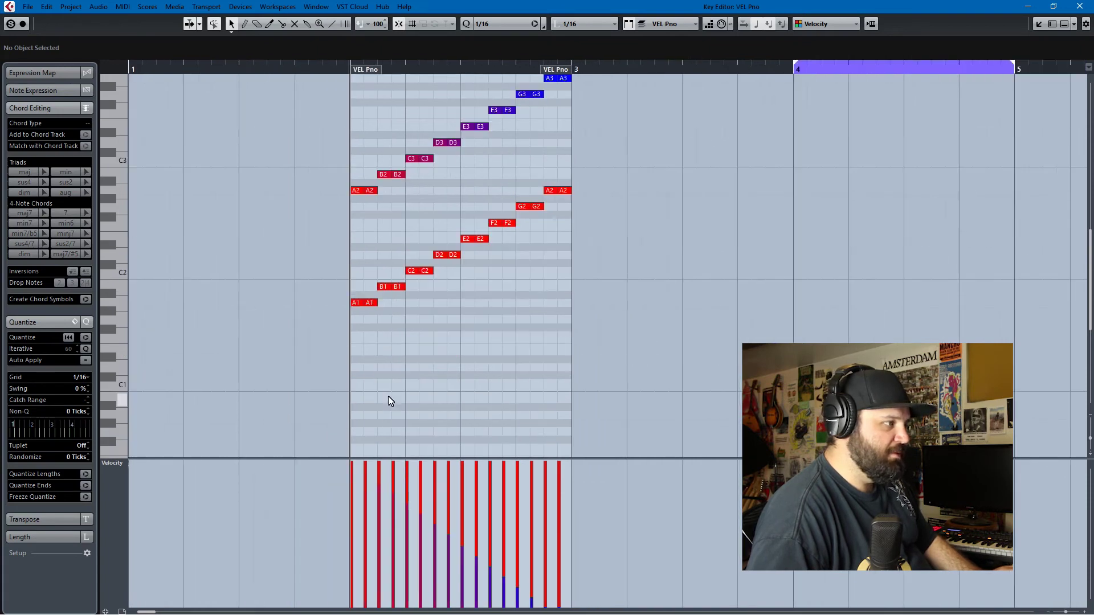
pyautogui.moveTo(286, 335); pyautogui.dragTo(648, 226)
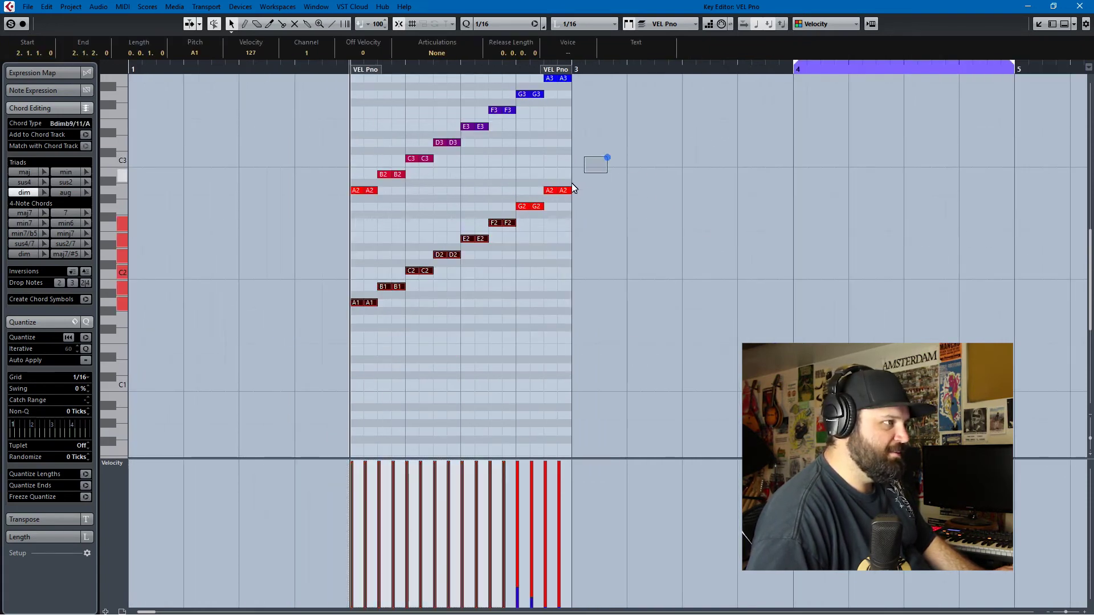
pyautogui.moveTo(572, 183); pyautogui.dragTo(522, 208)
pyautogui.scroll(-3, 401, 297)
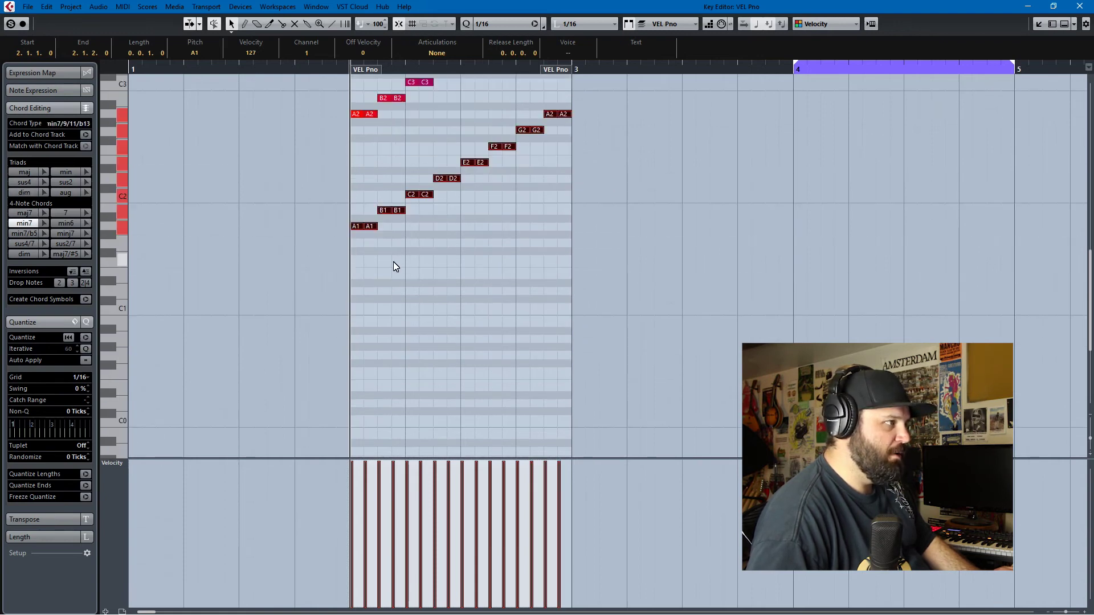
pyautogui.moveTo(359, 227); pyautogui.dragTo(355, 336)
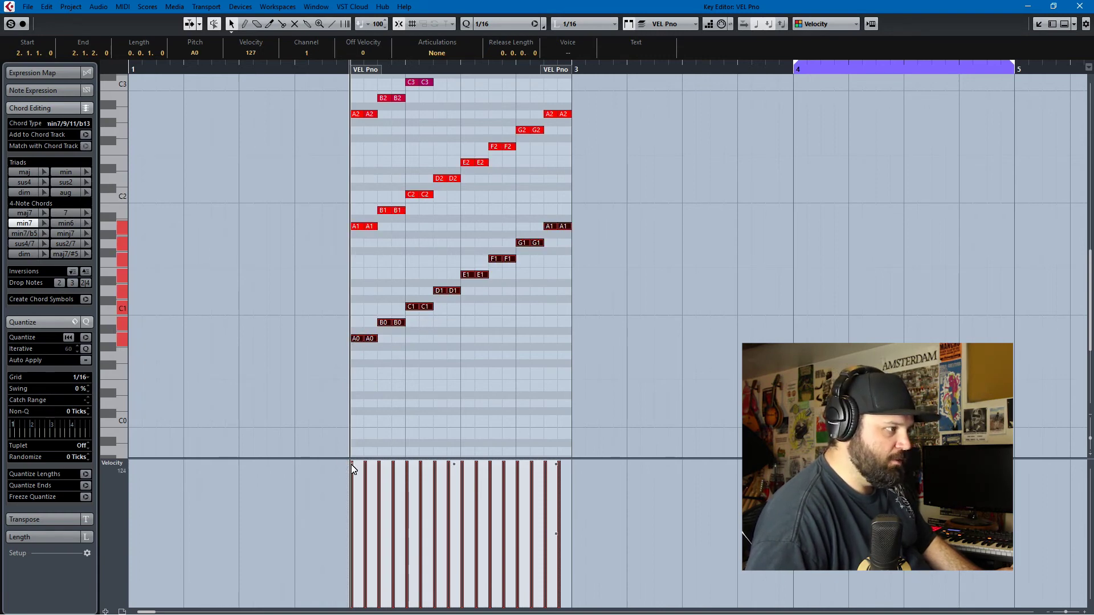
pyautogui.moveTo(350, 463)
pyautogui.mouseDown()
pyautogui.moveTo(422, 518)
pyautogui.moveTo(448, 564)
pyautogui.moveTo(436, 544)
pyautogui.mouseUp()
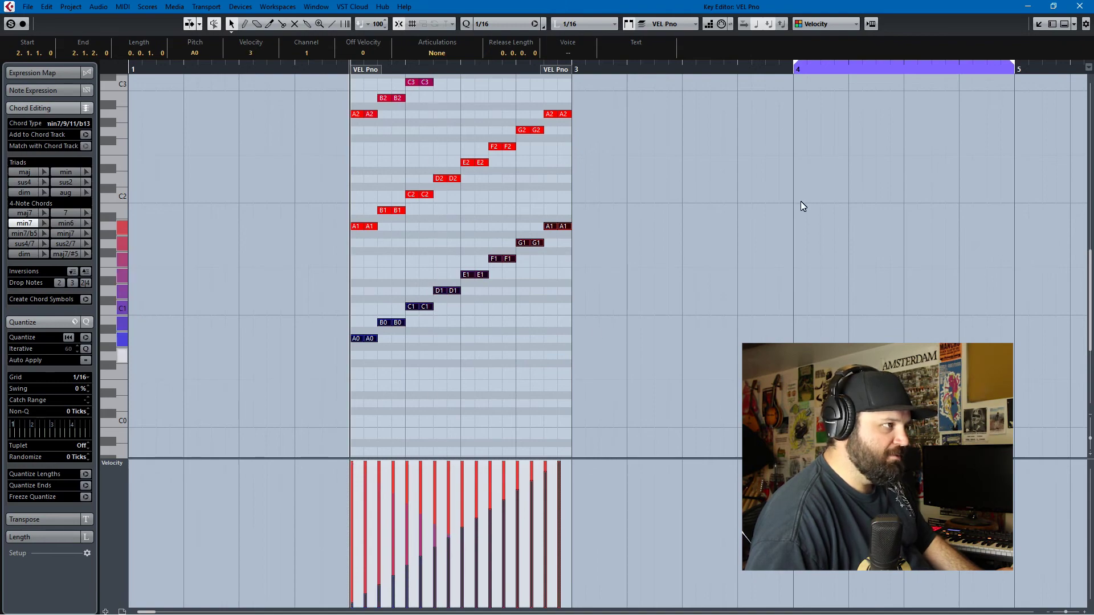
pyautogui.click(1079, 8)
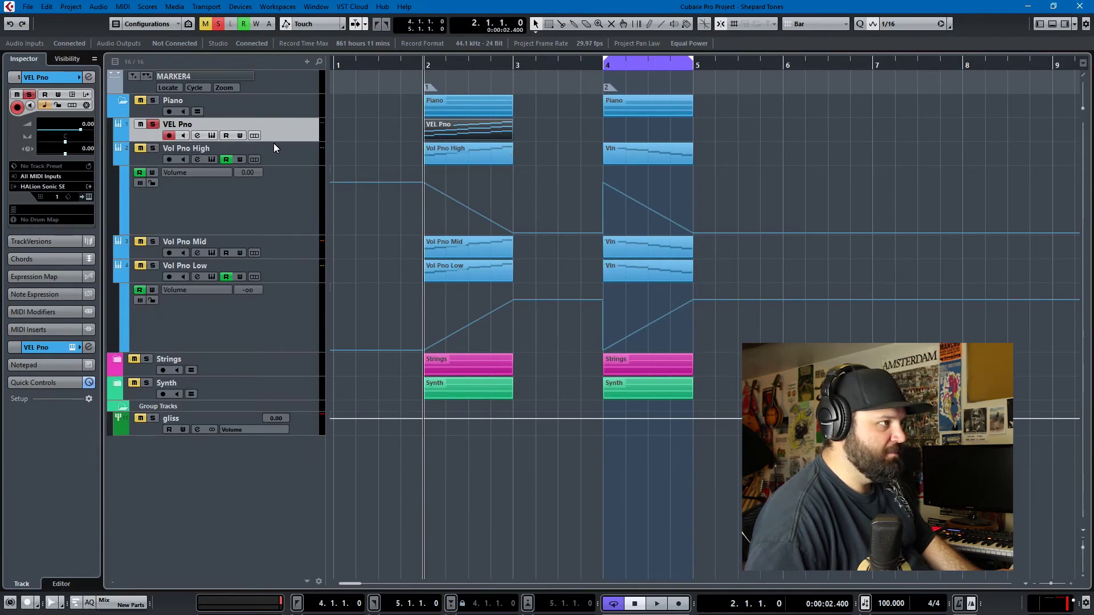
# Step: Set the cycle to the VEL Pno part at bar 2, then play and stop it
pyautogui.click(462, 131)
pyautogui.press('p')
pyautogui.press('space')
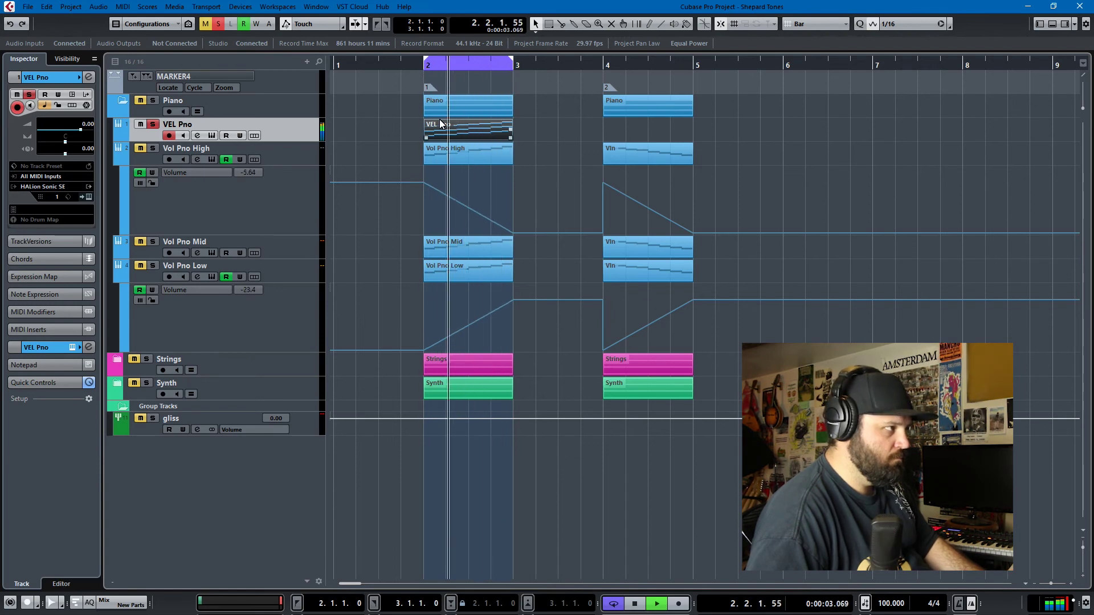
pyautogui.press('space')
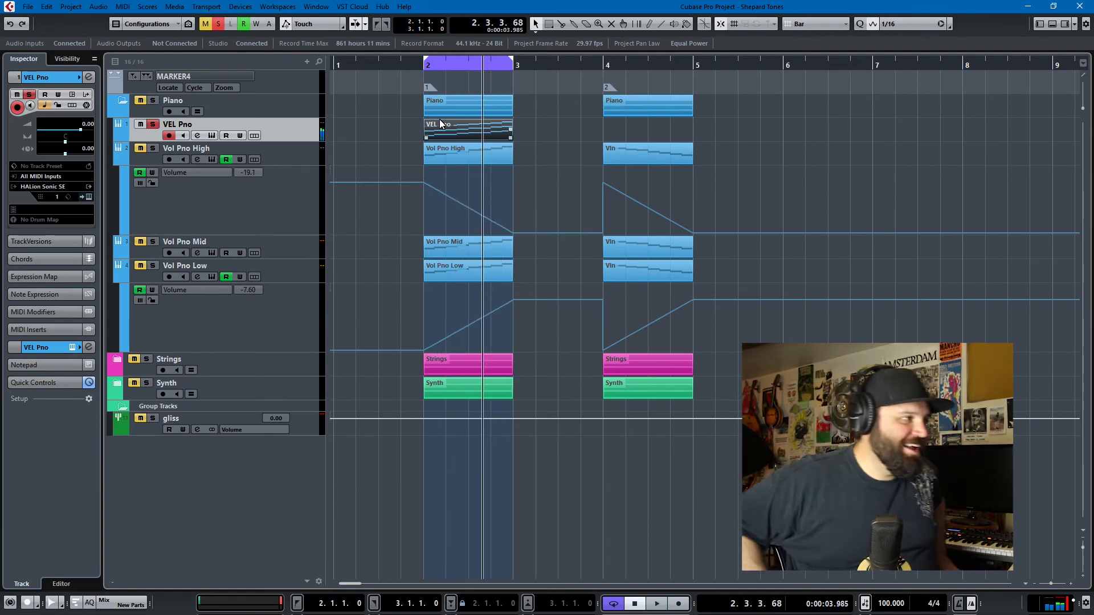